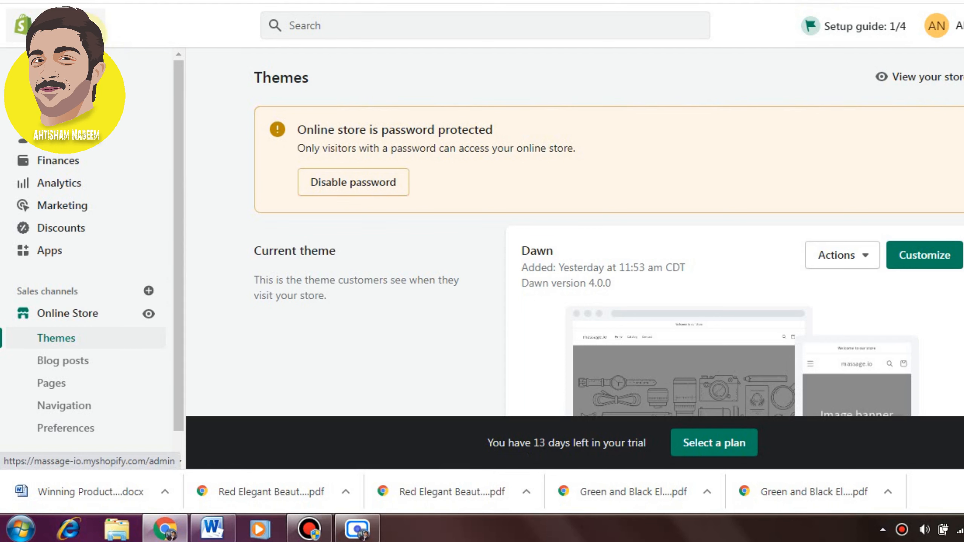
- Switch to the Word product list, highlight the "Physiotherapy Hot Compress Knee Massager" heading, and return to the browser
{"action": "left_click", "coordinate": [204, 540]}
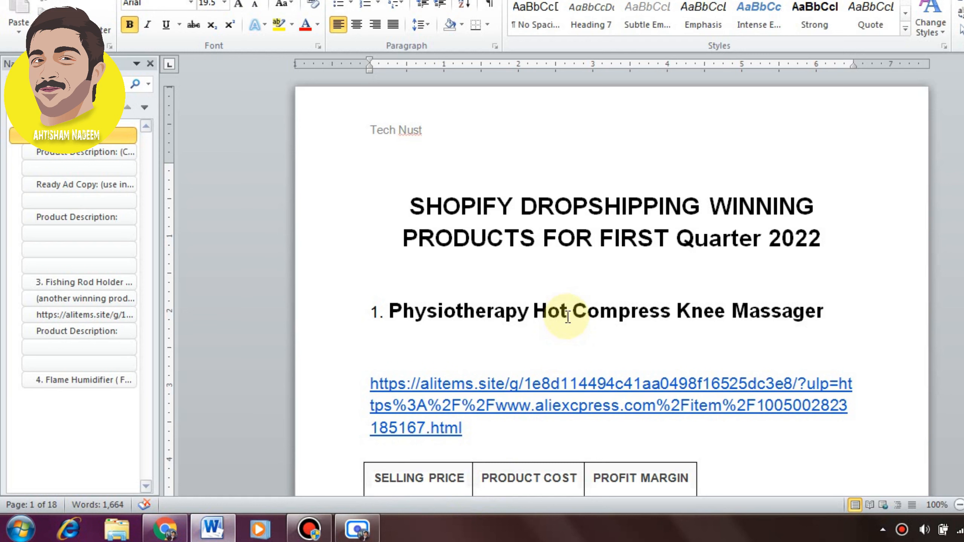
{"action": "triple_click", "coordinate": [568, 317]}
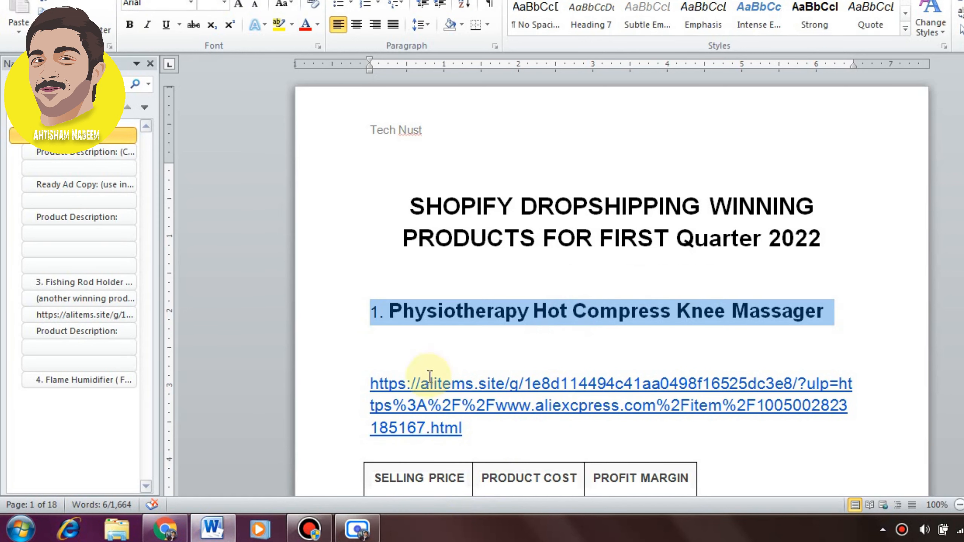
{"action": "left_click", "coordinate": [164, 528]}
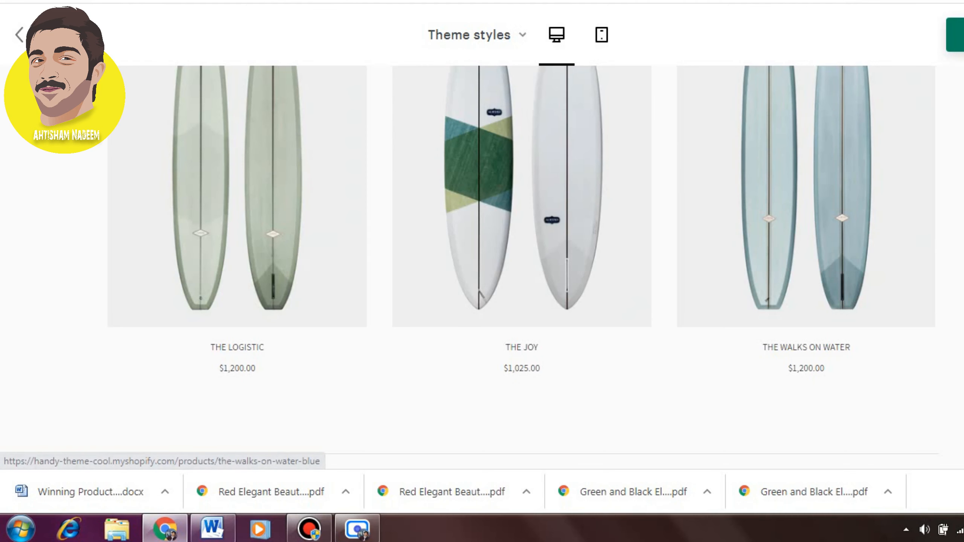
- Look over the Handy theme's demo store from the surfboard products up to the header banner
{"action": "scroll", "coordinate": [867, 205], "scroll_direction": "up", "scroll_amount": 10}
{"action": "scroll", "coordinate": [522, 267], "scroll_direction": "up", "scroll_amount": 2}
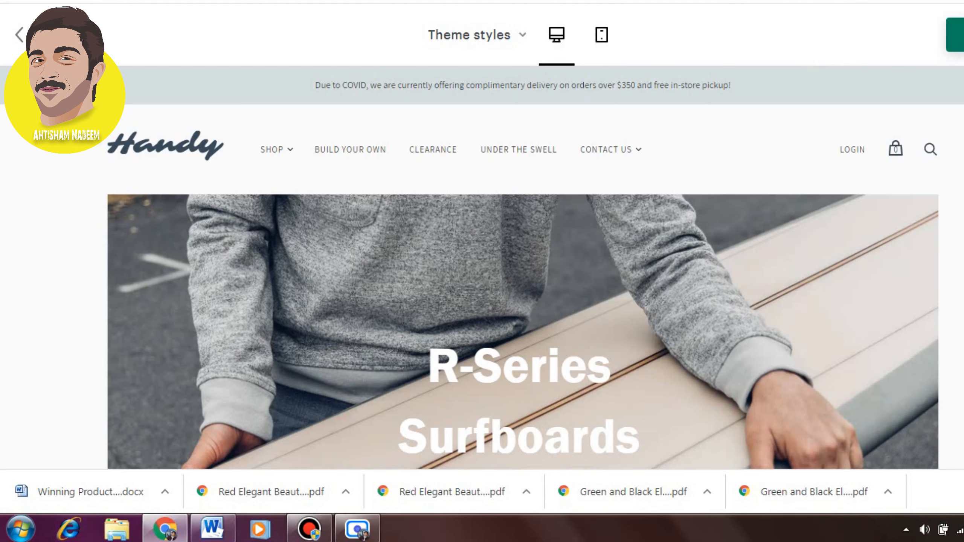
{"action": "left_click", "coordinate": [612, 2]}
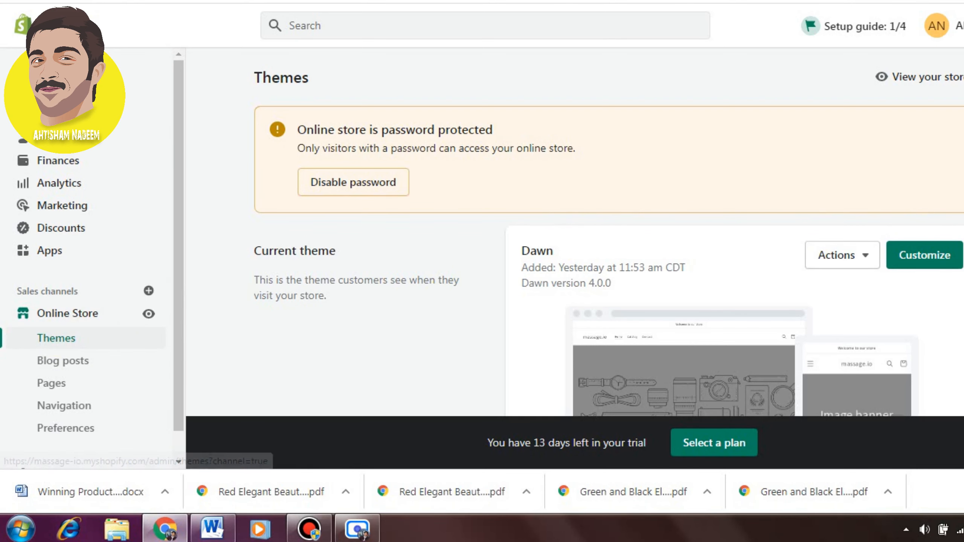
- Open the massage.io online store in a new browser tab and examine its home page under the current theme
{"action": "scroll", "coordinate": [569, 228], "scroll_direction": "down", "scroll_amount": 6}
{"action": "scroll", "coordinate": [607, 231], "scroll_direction": "up", "scroll_amount": 6}
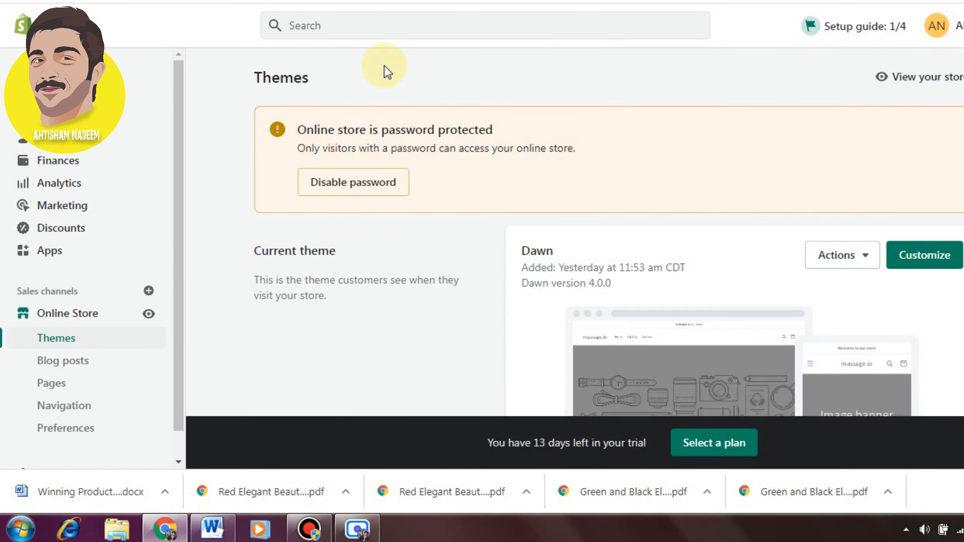
{"action": "right_click", "coordinate": [147, 314]}
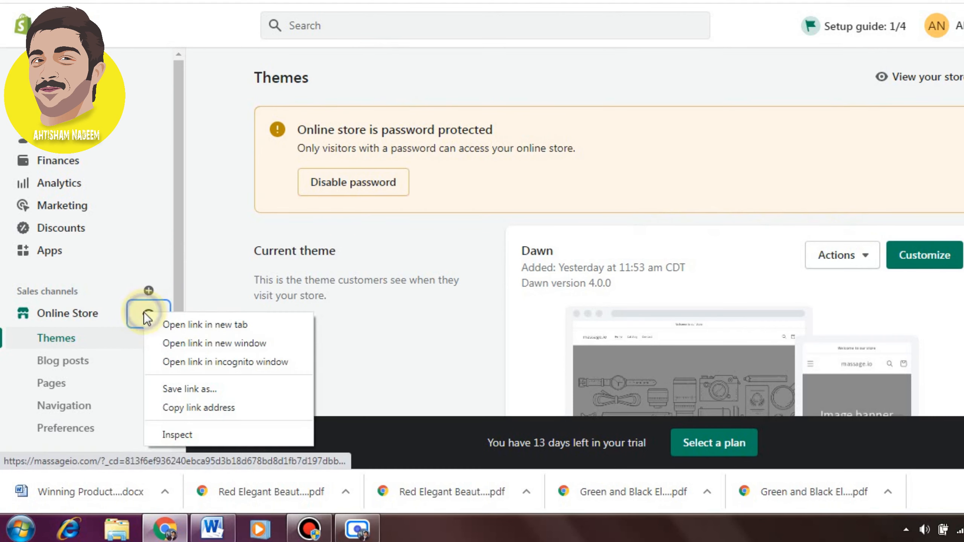
{"action": "left_click", "coordinate": [192, 319]}
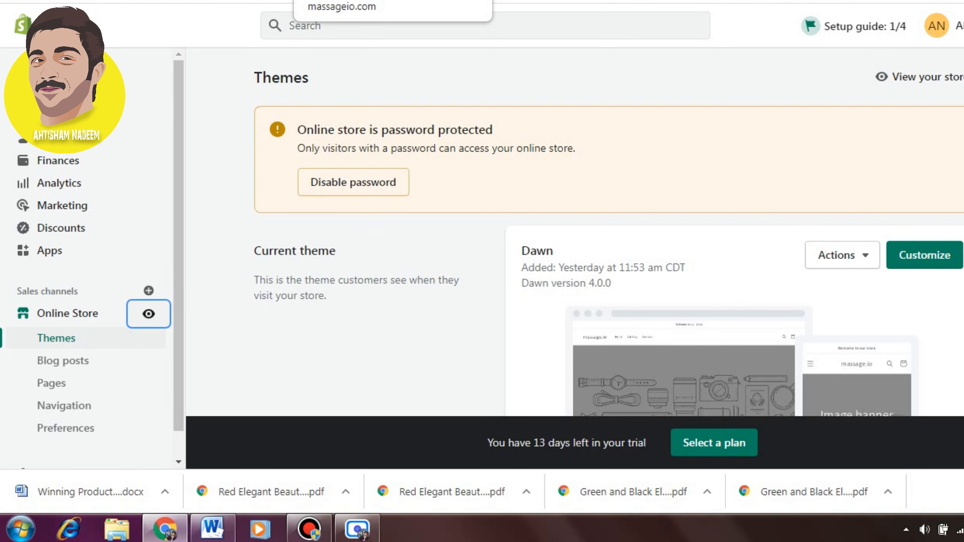
{"action": "key", "text": "ctrl+Tab"}
{"action": "left_click", "coordinate": [345, 434]}
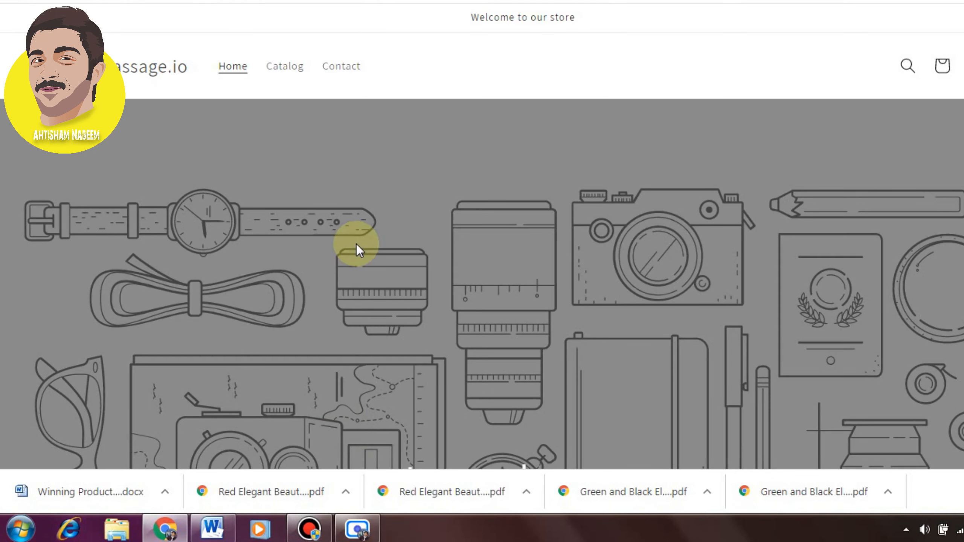
{"action": "scroll", "coordinate": [481, 284], "scroll_direction": "down", "scroll_amount": 6}
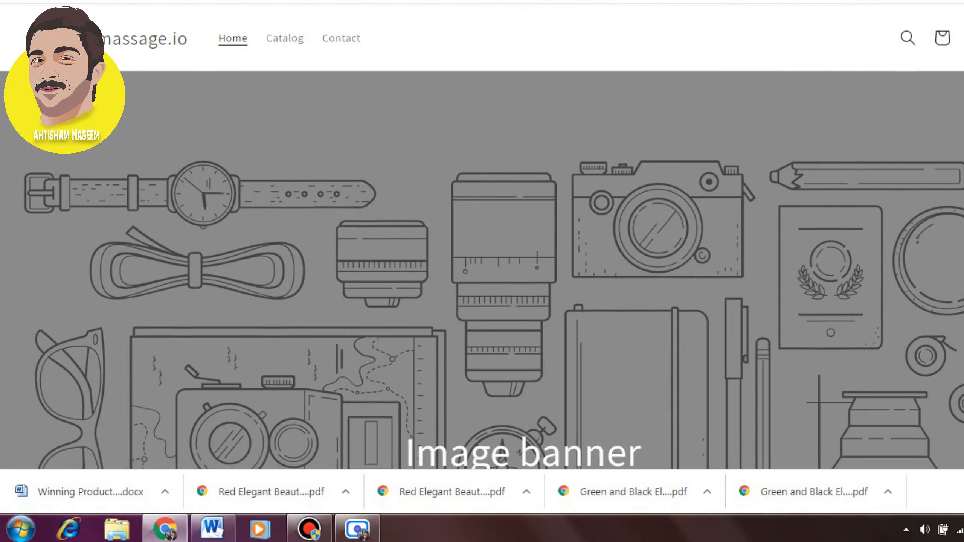
{"action": "scroll", "coordinate": [481, 284], "scroll_direction": "up", "scroll_amount": 7}
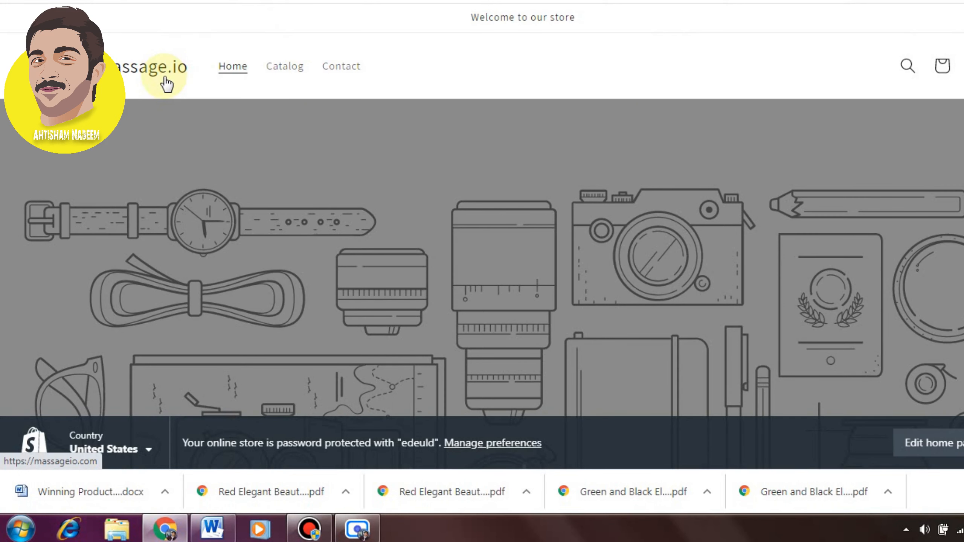
- Return to the store's Themes page and browse the free themes offered in the theme library
{"action": "left_click", "coordinate": [266, 2]}
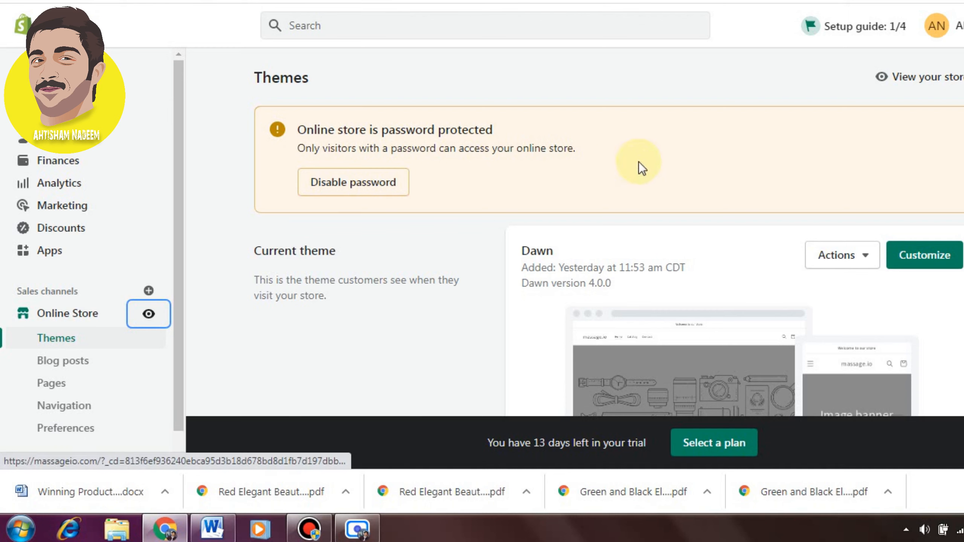
{"action": "scroll", "coordinate": [574, 231], "scroll_direction": "down", "scroll_amount": 6}
{"action": "scroll", "coordinate": [574, 231], "scroll_direction": "up", "scroll_amount": 6}
{"action": "scroll", "coordinate": [574, 231], "scroll_direction": "down", "scroll_amount": 4}
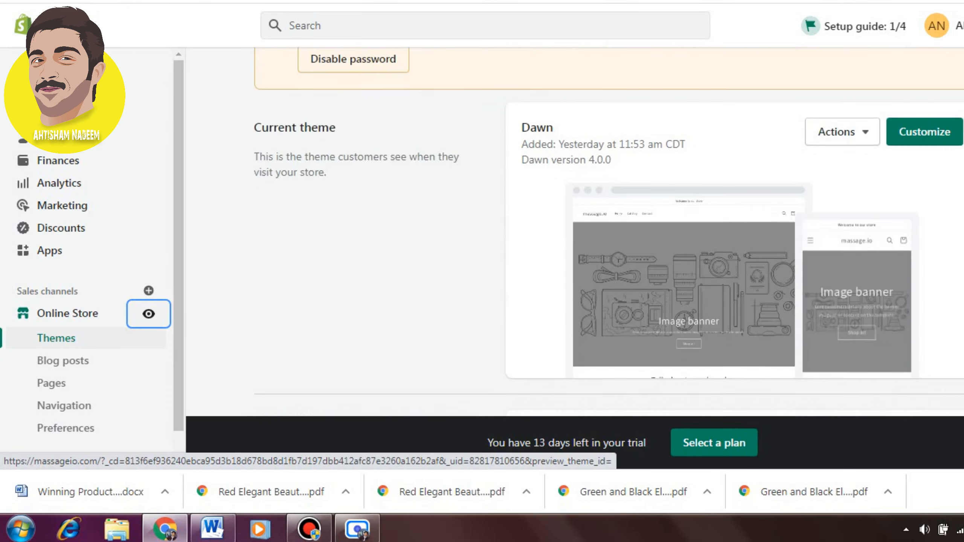
{"action": "scroll", "coordinate": [835, 220], "scroll_direction": "up", "scroll_amount": 3}
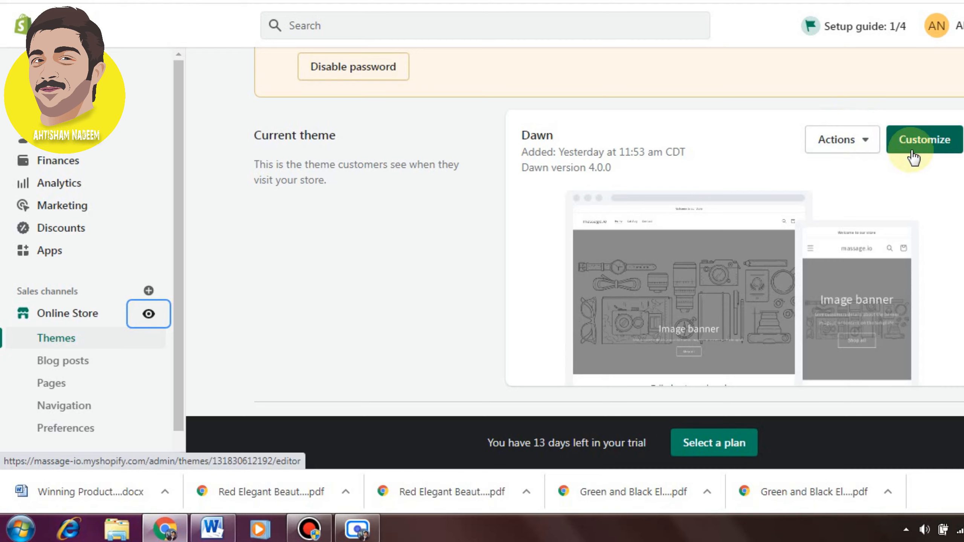
{"action": "scroll", "coordinate": [683, 266], "scroll_direction": "down", "scroll_amount": 5}
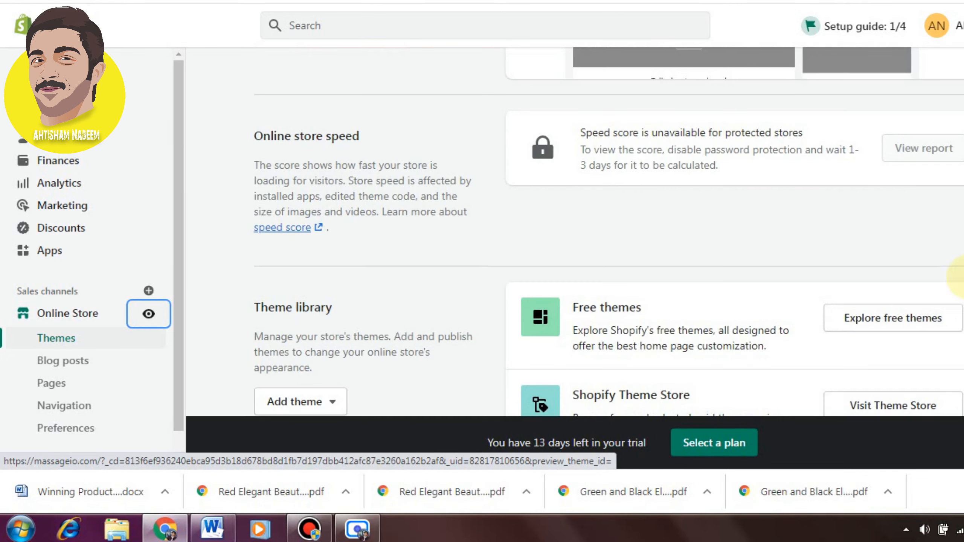
{"action": "left_click", "coordinate": [896, 319]}
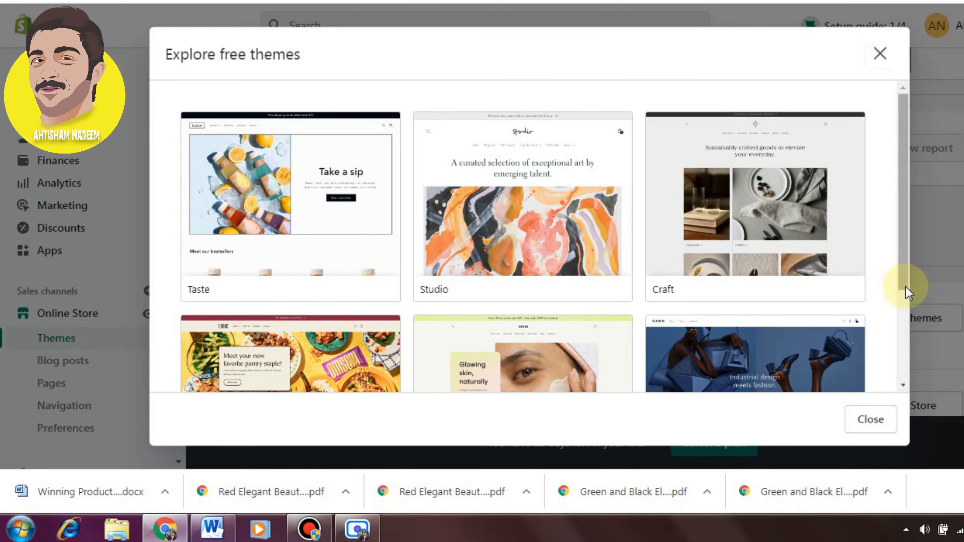
{"action": "scroll", "coordinate": [906, 292], "scroll_direction": "down", "scroll_amount": 3}
{"action": "scroll", "coordinate": [907, 199], "scroll_direction": "up", "scroll_amount": 1}
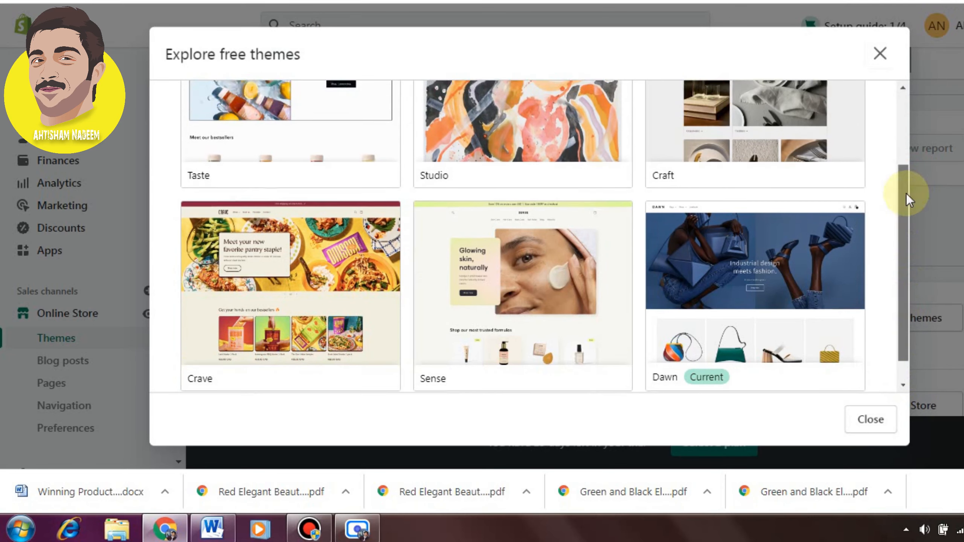
{"action": "scroll", "coordinate": [908, 199], "scroll_direction": "up", "scroll_amount": 4}
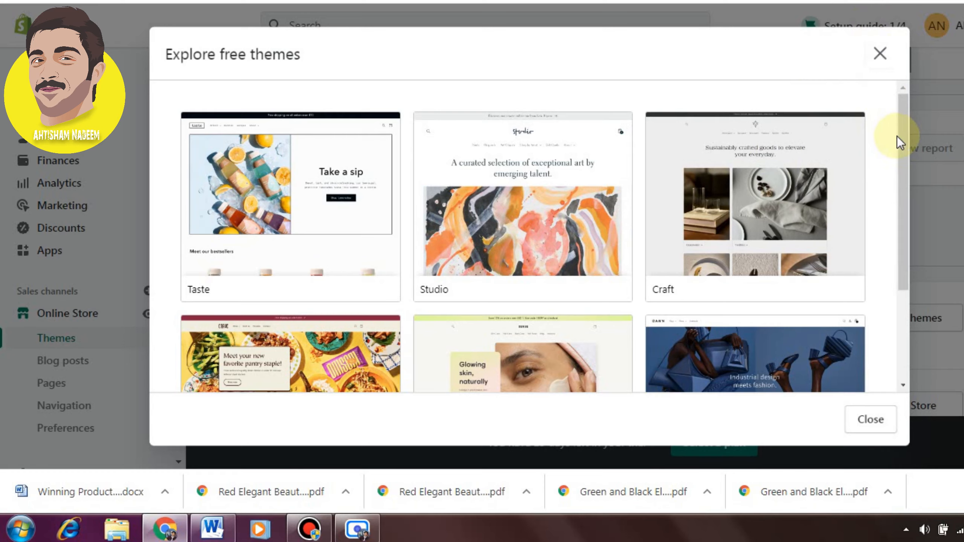
{"action": "scroll", "coordinate": [911, 213], "scroll_direction": "down", "scroll_amount": 4}
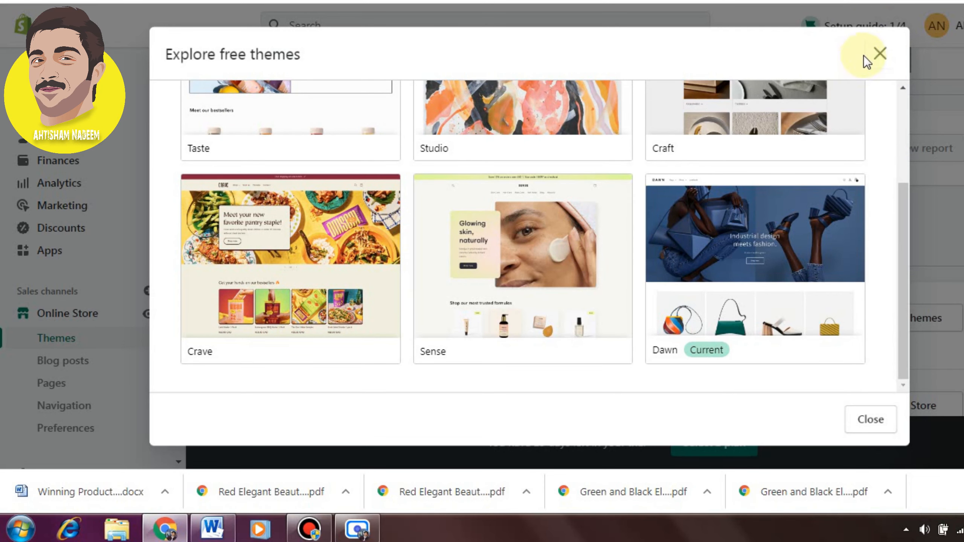
{"action": "left_click", "coordinate": [880, 54]}
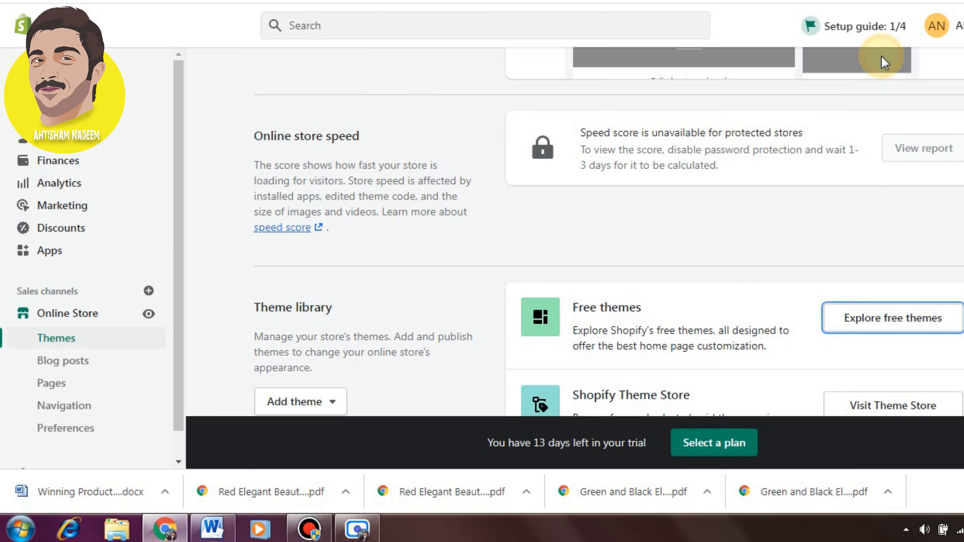
- Visit the Shopify Theme Store and search it for "debut"
{"action": "left_click", "coordinate": [890, 409]}
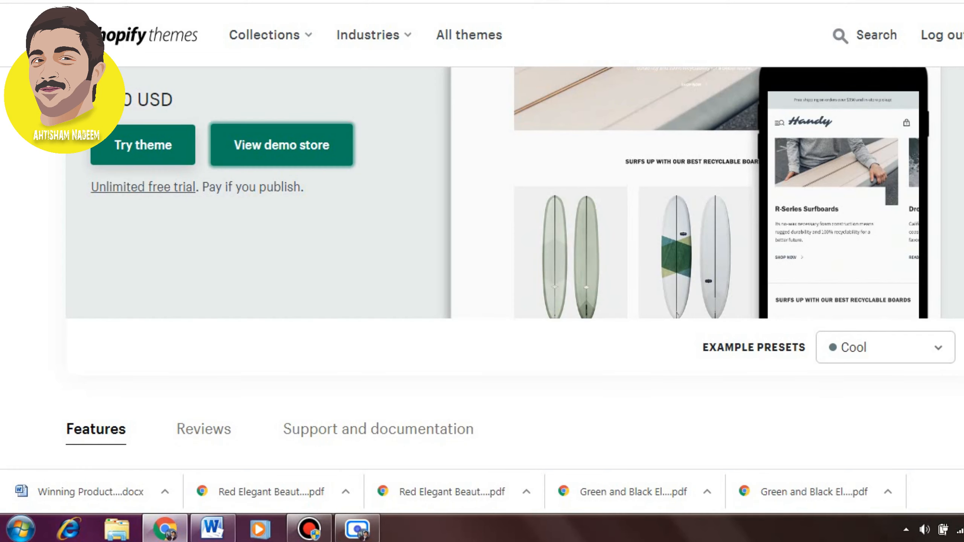
{"action": "scroll", "coordinate": [482, 266], "scroll_direction": "up", "scroll_amount": 5}
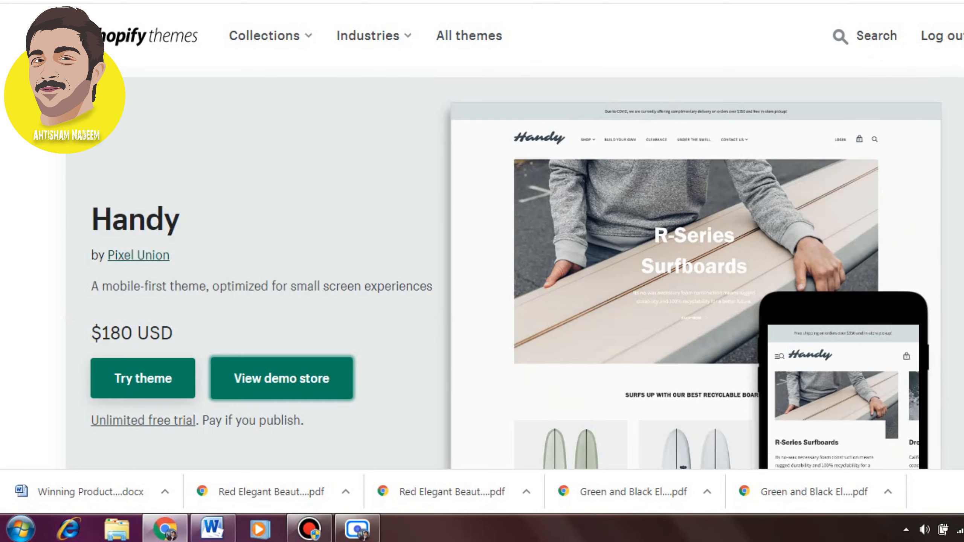
{"action": "left_click", "coordinate": [860, 37]}
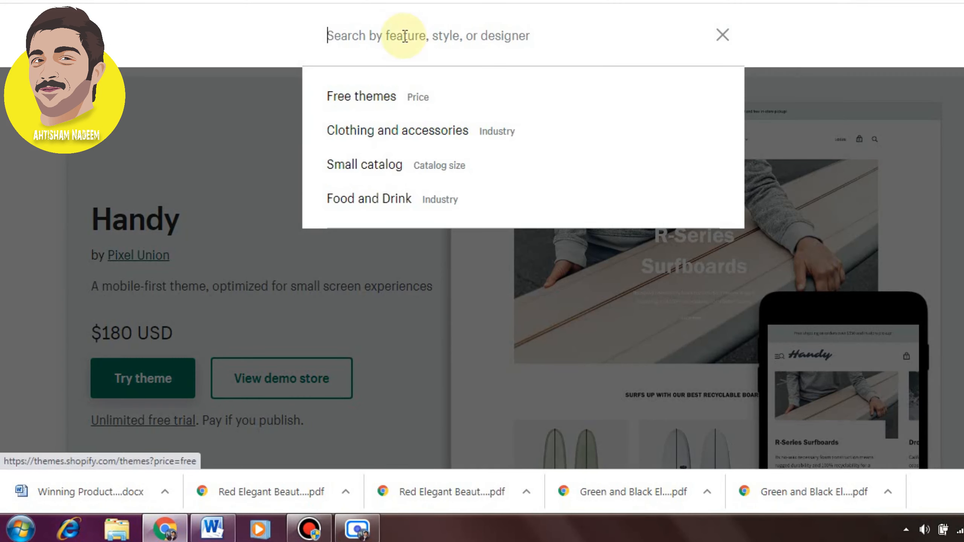
{"action": "type", "text": "deb"}
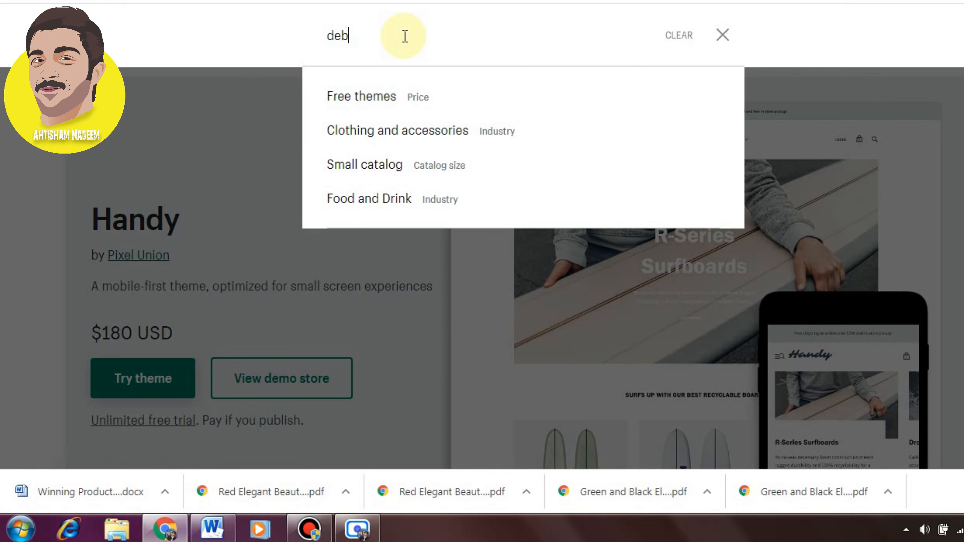
{"action": "type", "text": "ut"}
{"action": "left_click", "coordinate": [373, 134]}
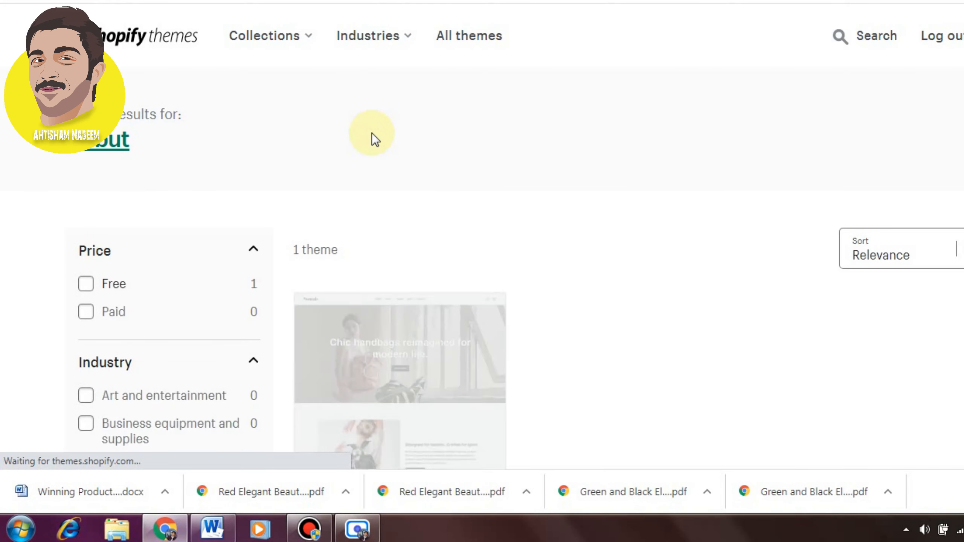
- Open the free Debut theme's page and add the theme to the store with the try option
{"action": "left_click", "coordinate": [471, 369]}
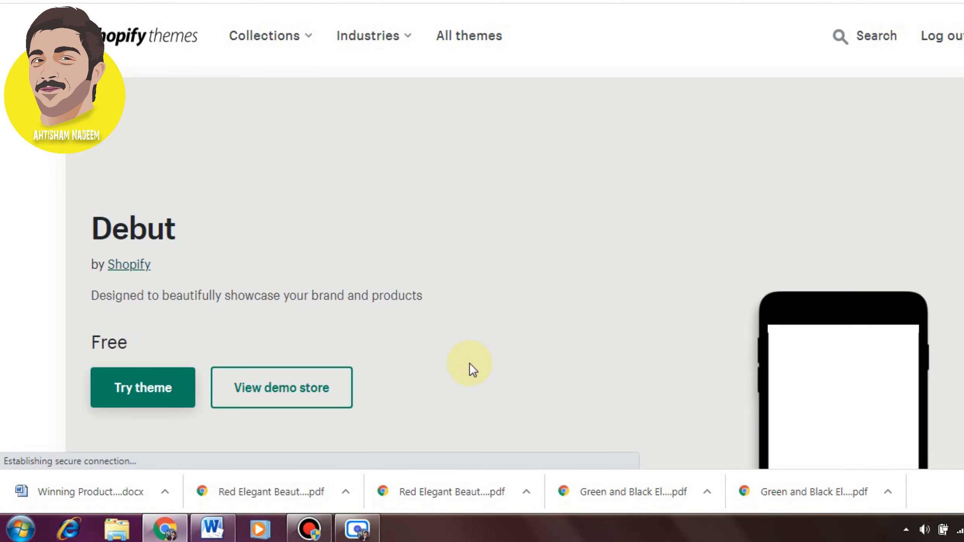
{"action": "left_click", "coordinate": [261, 401]}
{"action": "left_click", "coordinate": [163, 393]}
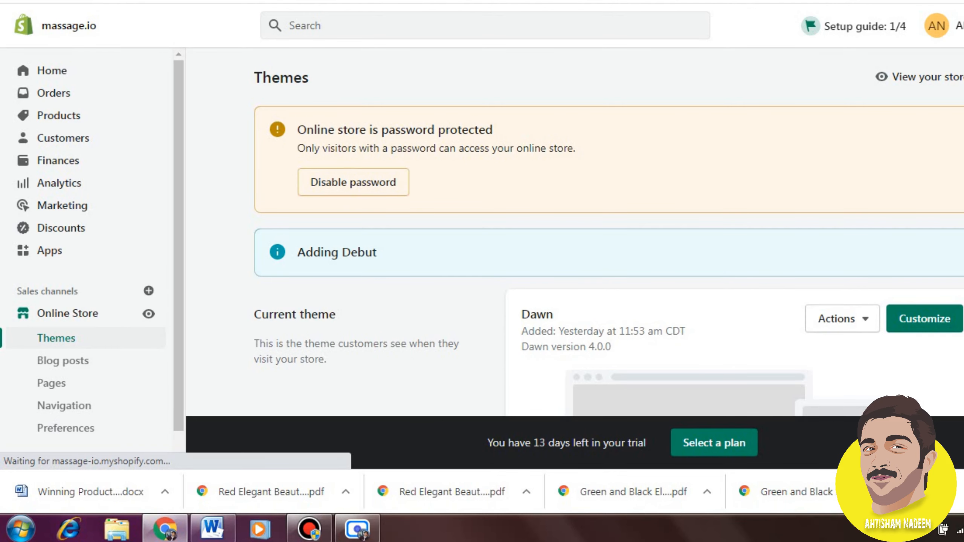
- Publish the Debut theme from the theme library to replace Dawn as the current theme
{"action": "scroll", "coordinate": [574, 232], "scroll_direction": "down", "scroll_amount": 6}
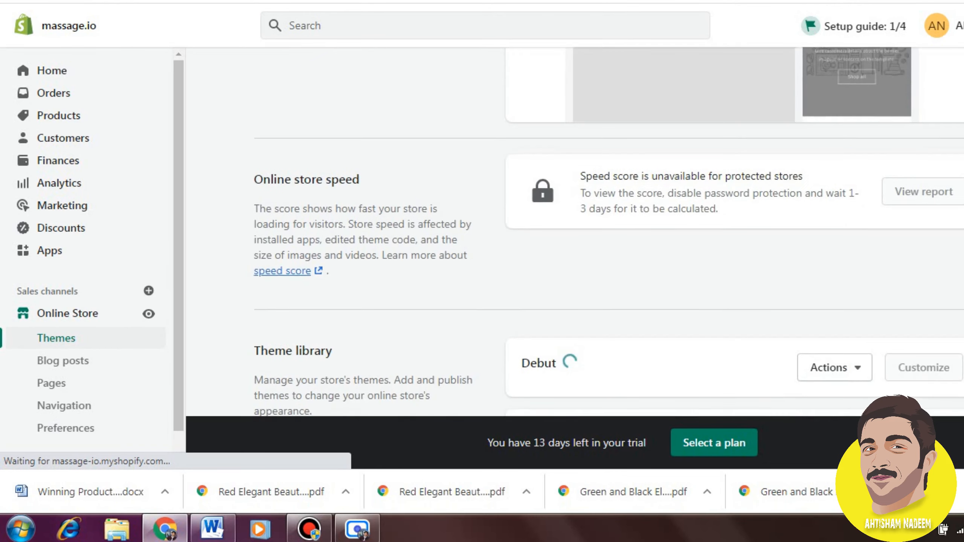
{"action": "scroll", "coordinate": [608, 232], "scroll_direction": "down", "scroll_amount": 1}
{"action": "left_click", "coordinate": [846, 319]}
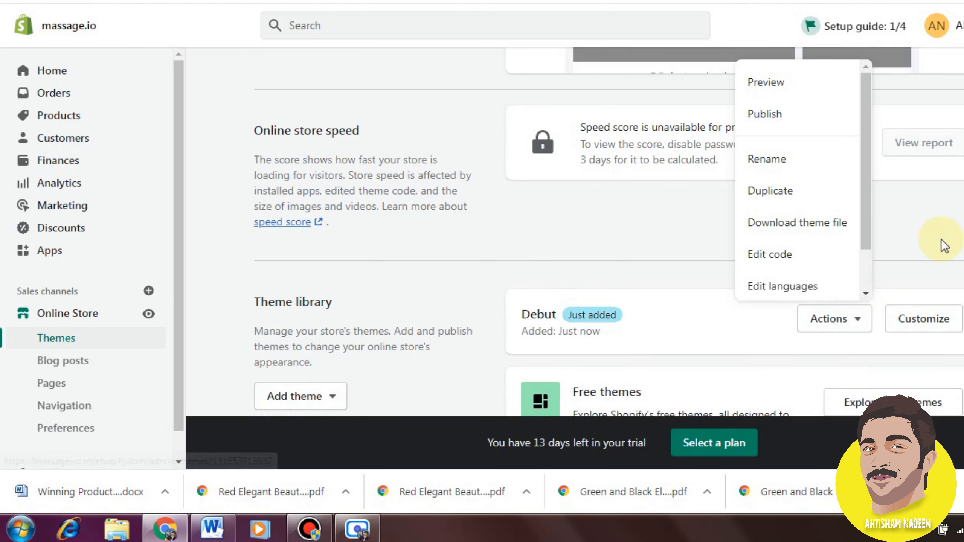
{"action": "left_click", "coordinate": [839, 115]}
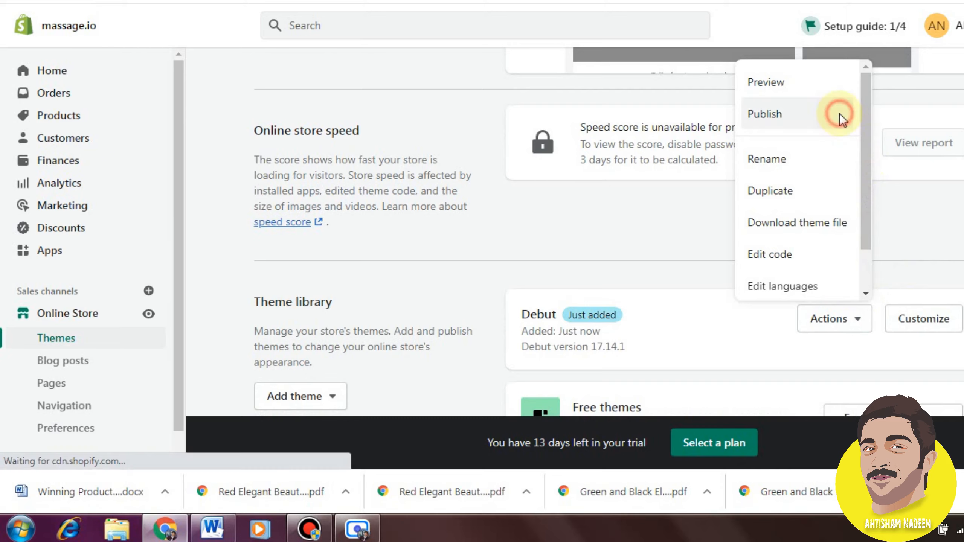
{"action": "left_click", "coordinate": [728, 413]}
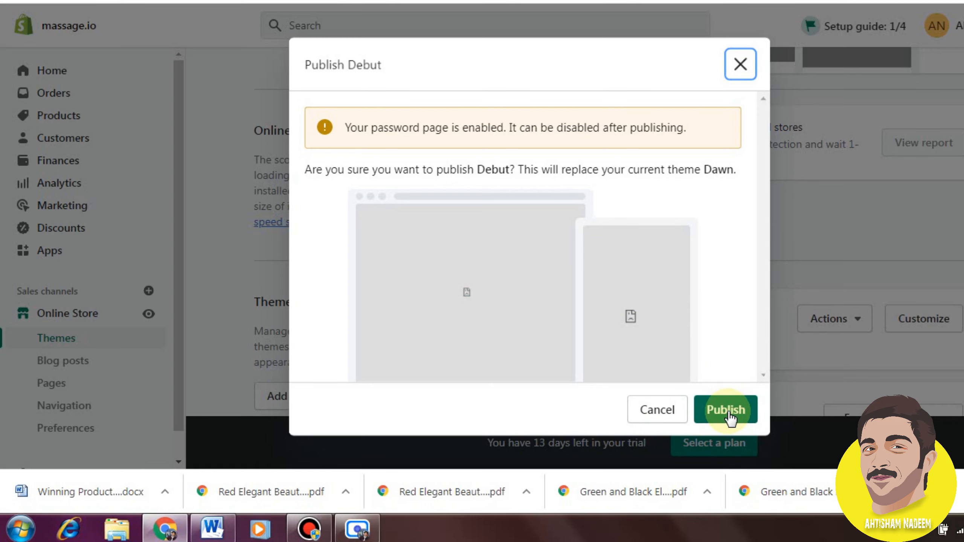
{"action": "left_click", "coordinate": [727, 412]}
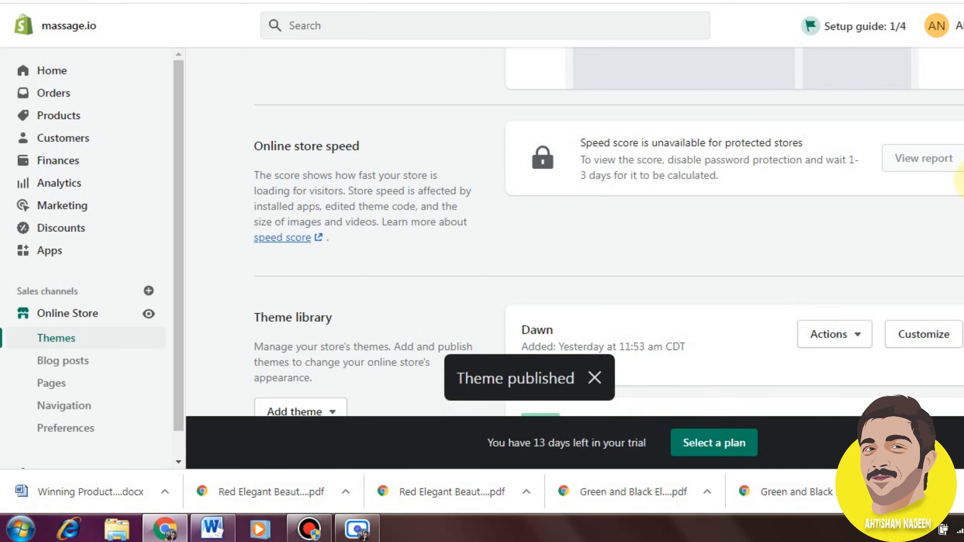
- View the storefront's home page in the Debut theme, from the image banner to the featured collection
{"action": "scroll", "coordinate": [575, 231], "scroll_direction": "up", "scroll_amount": 2}
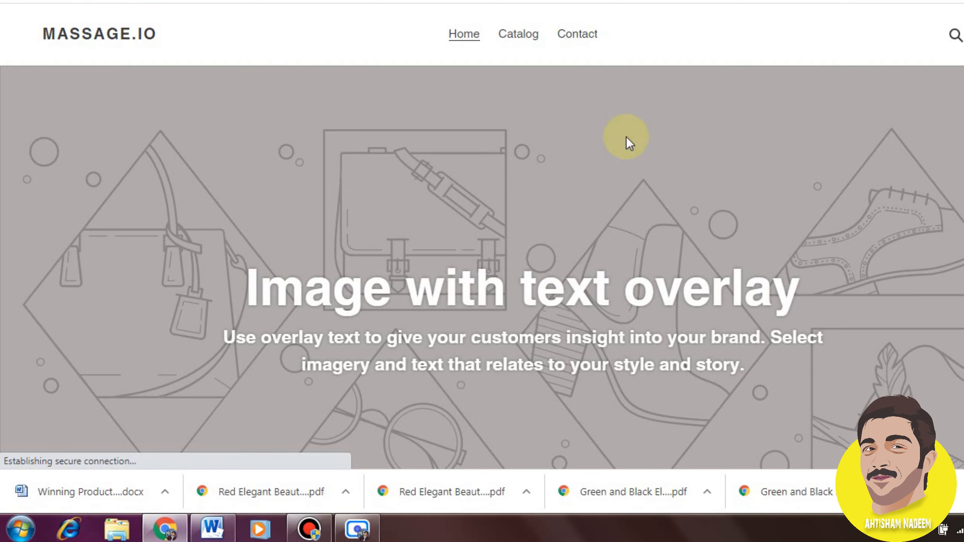
{"action": "scroll", "coordinate": [782, 111], "scroll_direction": "down", "scroll_amount": 5}
{"action": "scroll", "coordinate": [482, 235], "scroll_direction": "down", "scroll_amount": 15}
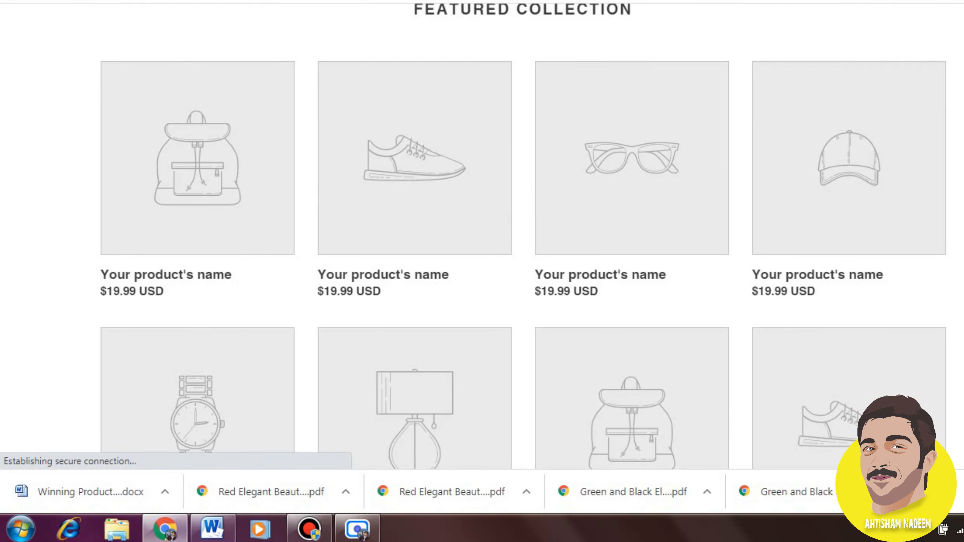
{"action": "scroll", "coordinate": [482, 235], "scroll_direction": "up", "scroll_amount": 20}
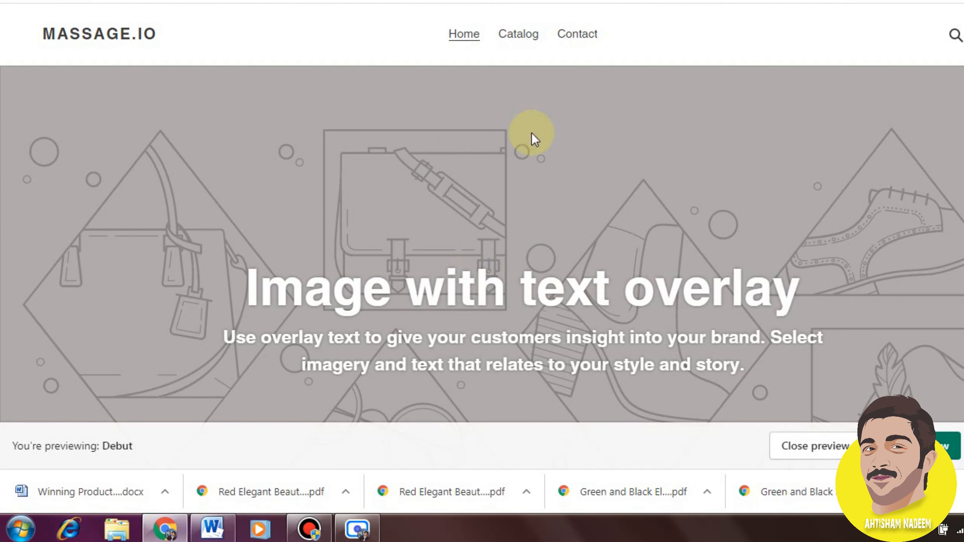
- Look over the storefront preview, the theme library and the actions offered for the current Debut theme
{"action": "scroll", "coordinate": [651, 250], "scroll_direction": "down", "scroll_amount": 10}
{"action": "scroll", "coordinate": [843, 185], "scroll_direction": "down", "scroll_amount": 10}
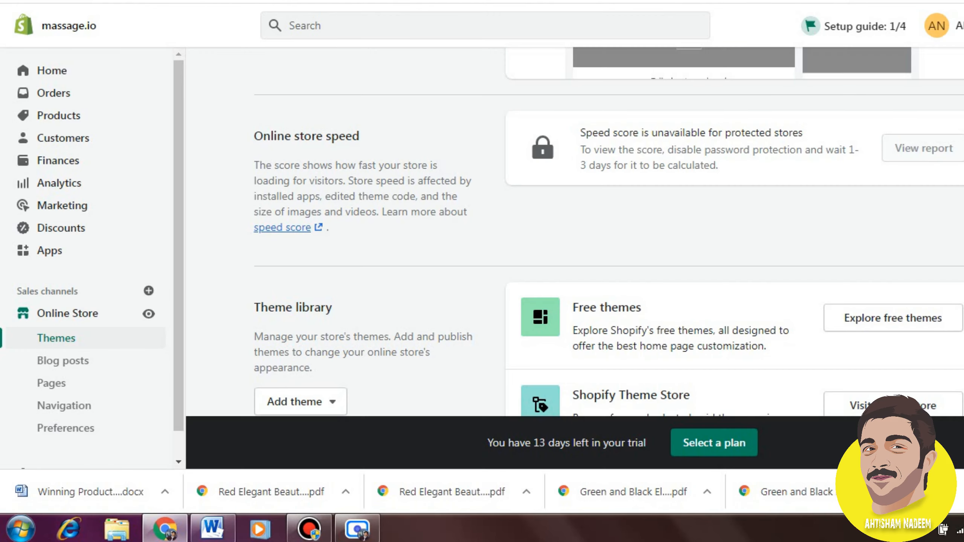
{"action": "scroll", "coordinate": [608, 228], "scroll_direction": "up", "scroll_amount": 5}
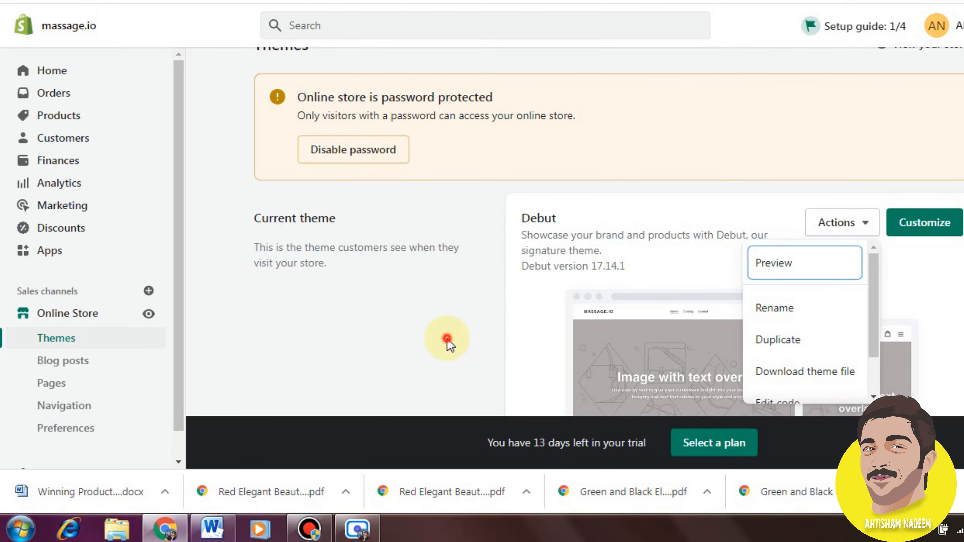
{"action": "left_click", "coordinate": [447, 339]}
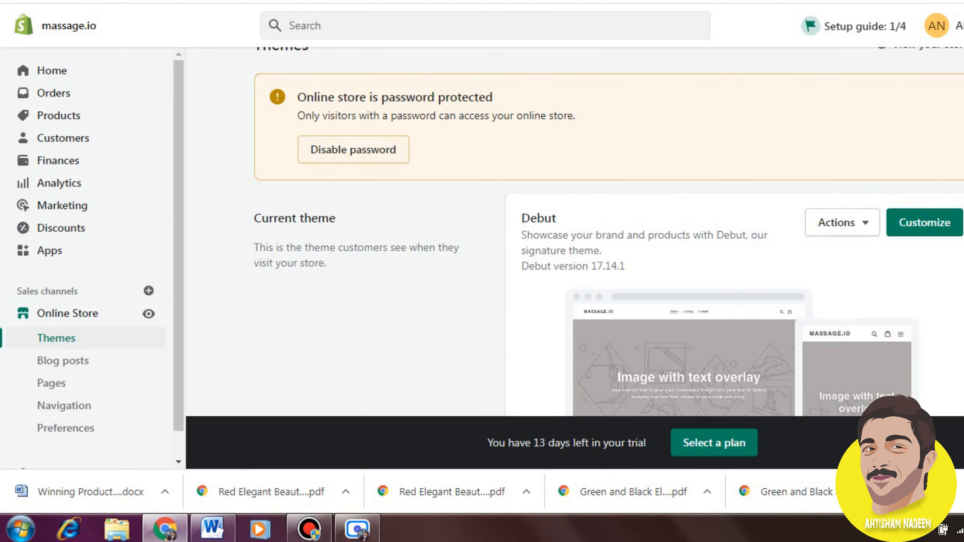
{"action": "scroll", "coordinate": [607, 232], "scroll_direction": "down", "scroll_amount": 3}
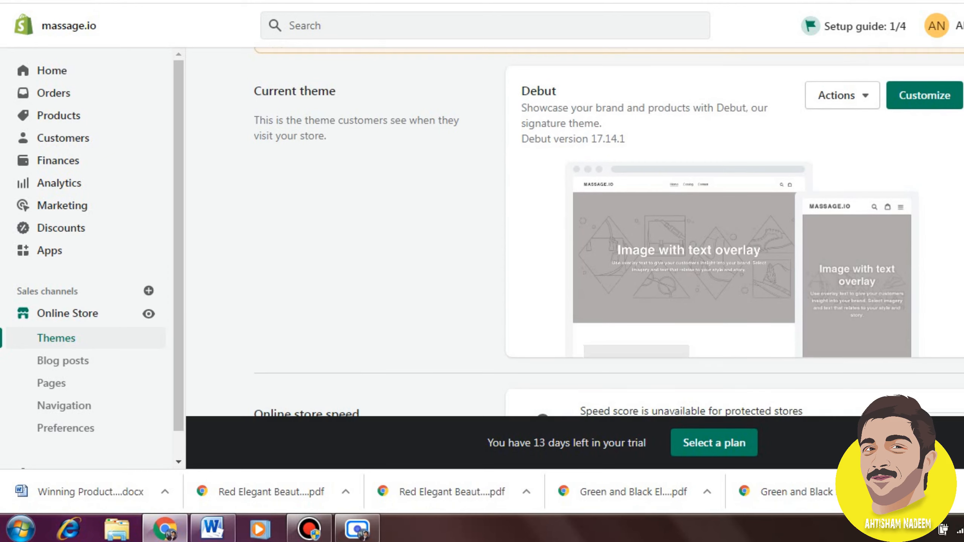
{"action": "left_click", "coordinate": [839, 91]}
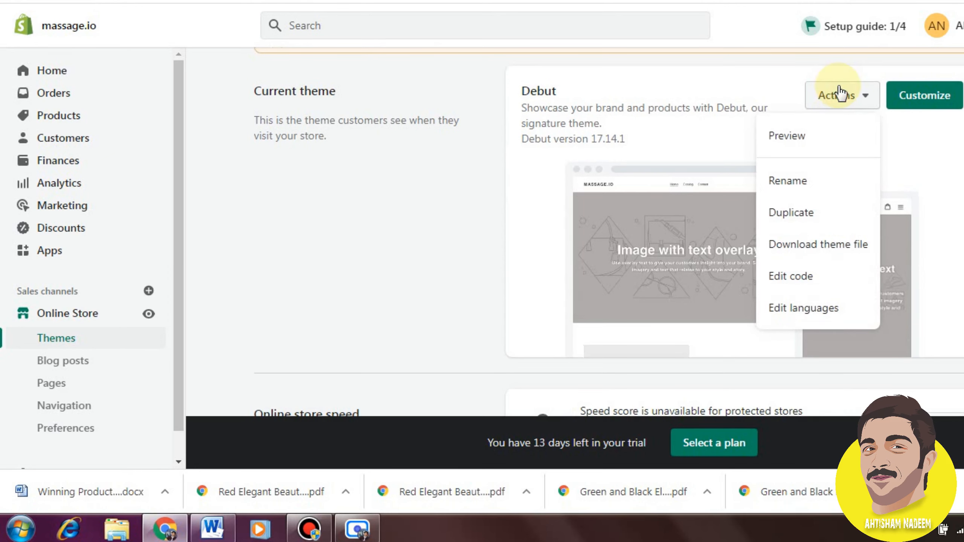
- Open the Debut theme for customizing and set the header's logo alignment to Centered
{"action": "left_click", "coordinate": [947, 97]}
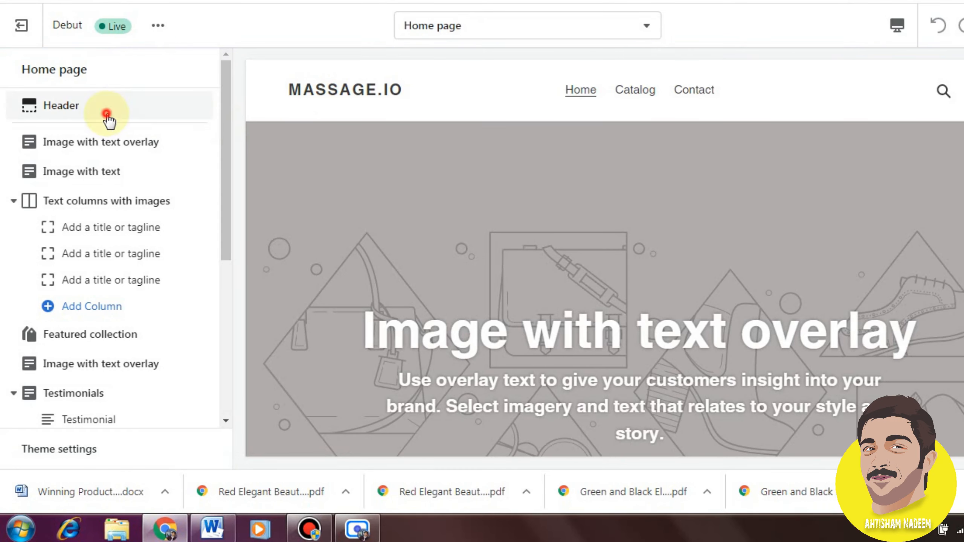
{"action": "left_click", "coordinate": [107, 114]}
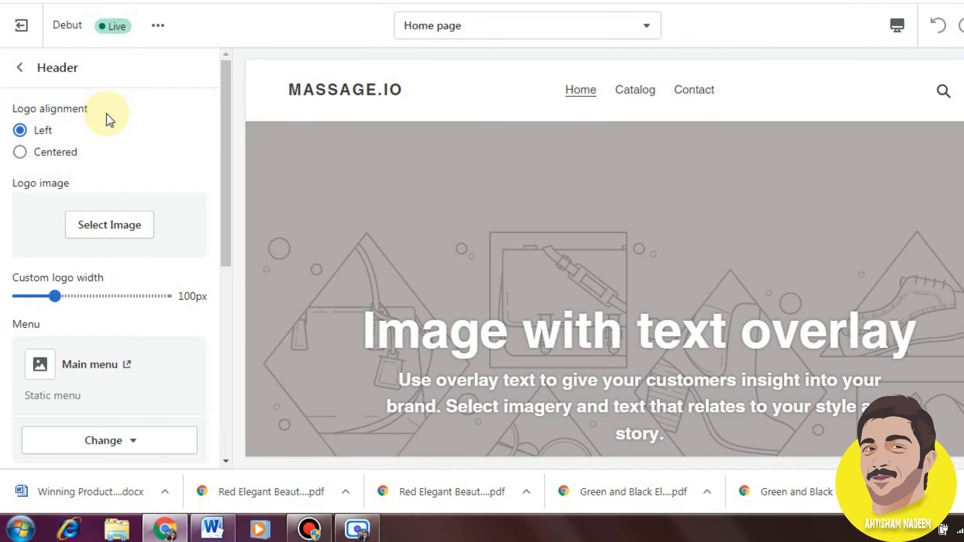
{"action": "left_click", "coordinate": [44, 155]}
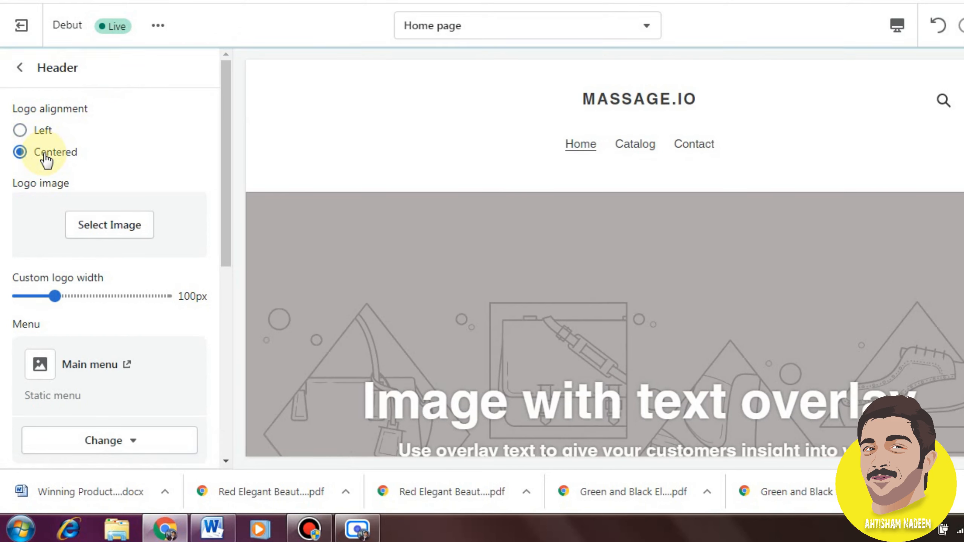
{"action": "left_click", "coordinate": [19, 130]}
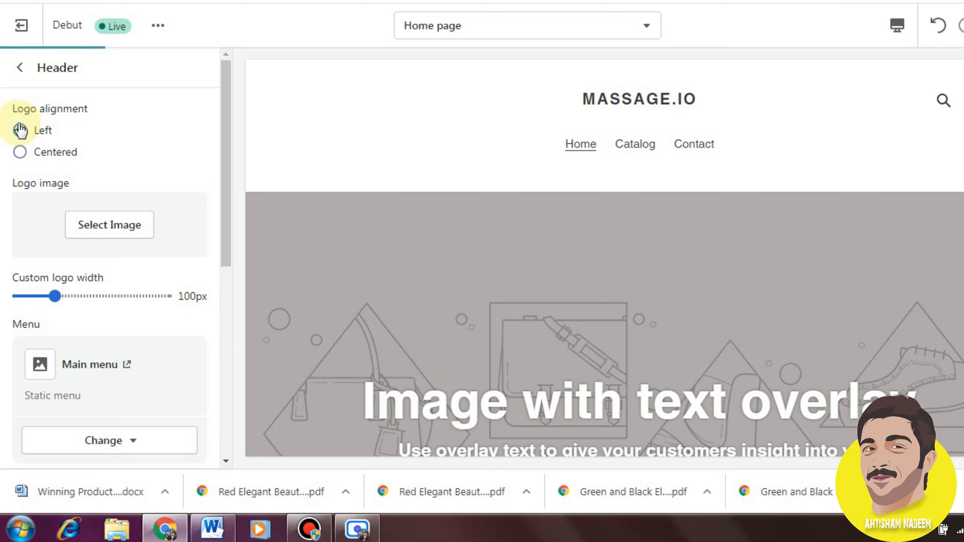
{"action": "left_click", "coordinate": [20, 153]}
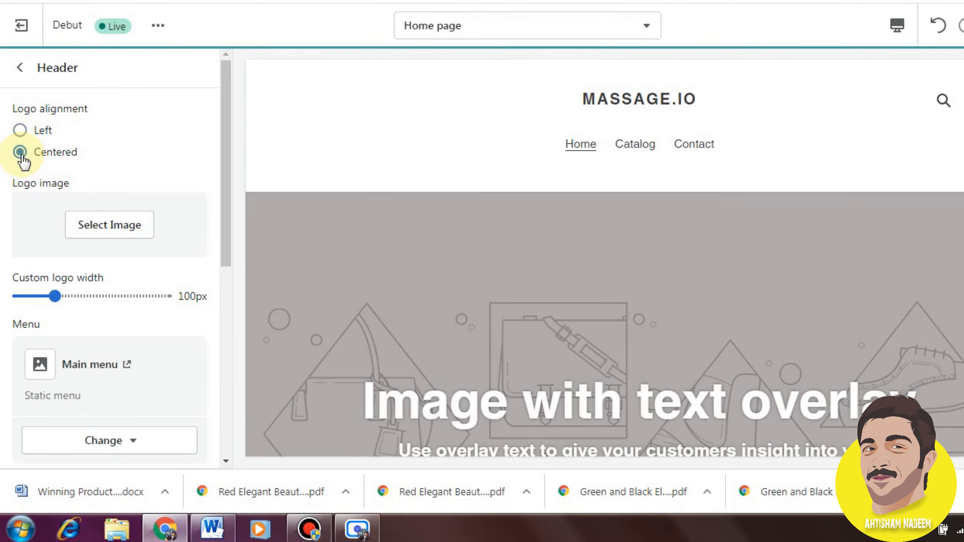
- Examine the header's menu options and its announcement bar text, link and colour settings
{"action": "left_click_drag", "start_coordinate": [222, 128], "coordinate": [222, 192]}
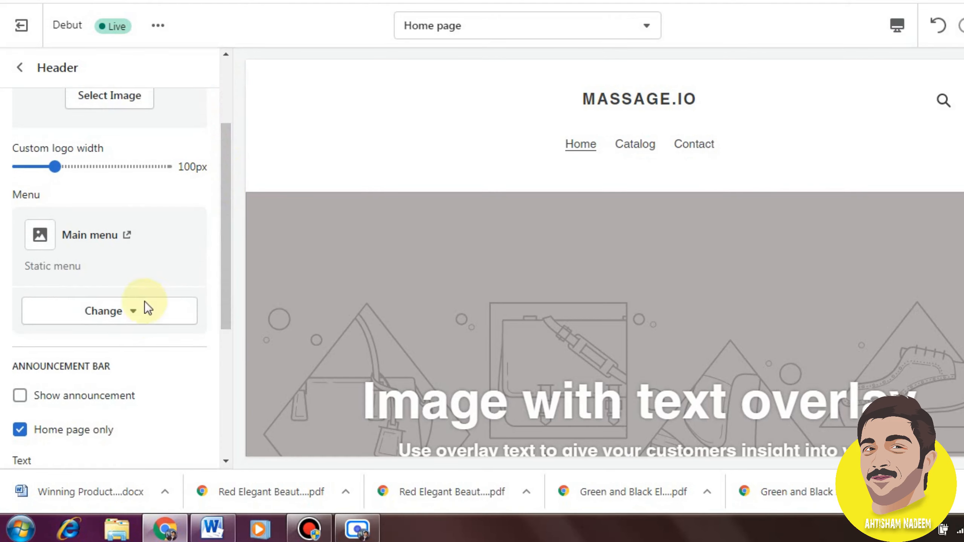
{"action": "left_click", "coordinate": [137, 325]}
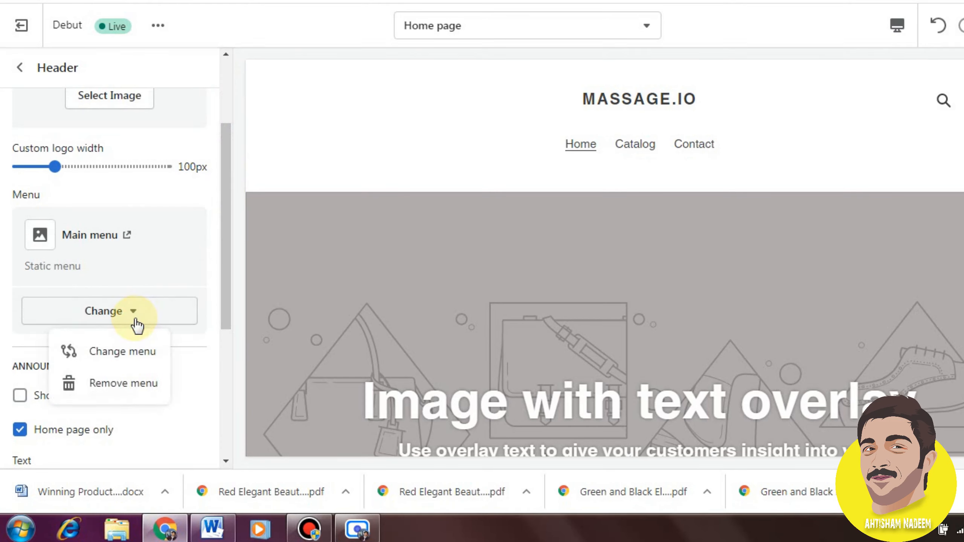
{"action": "left_click", "coordinate": [205, 215]}
{"action": "left_click_drag", "start_coordinate": [221, 219], "coordinate": [224, 296]}
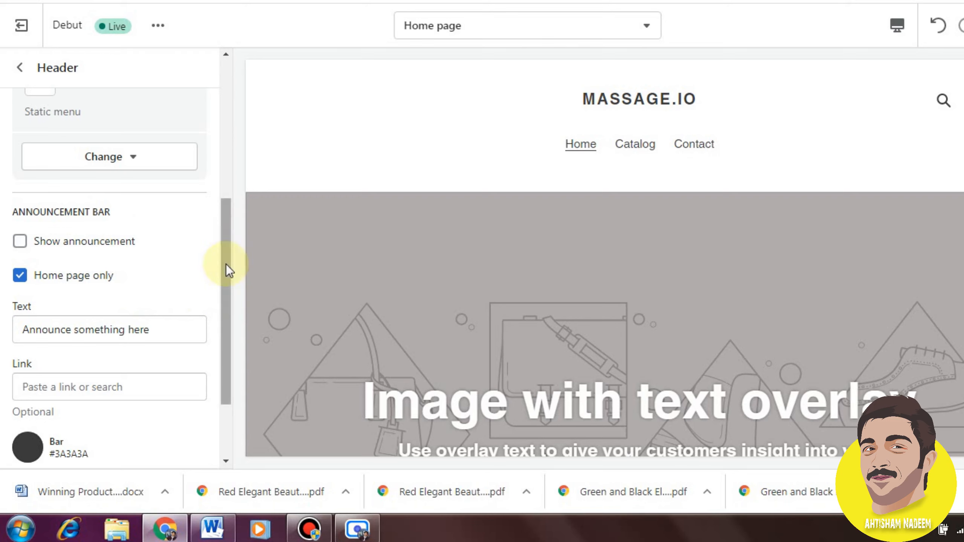
{"action": "triple_click", "coordinate": [156, 330]}
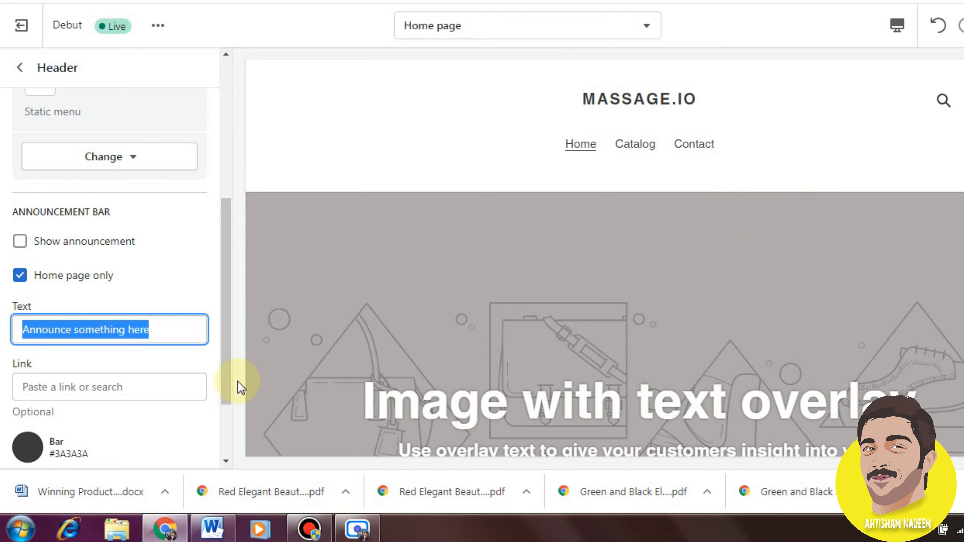
{"action": "left_click_drag", "start_coordinate": [223, 378], "coordinate": [223, 467]}
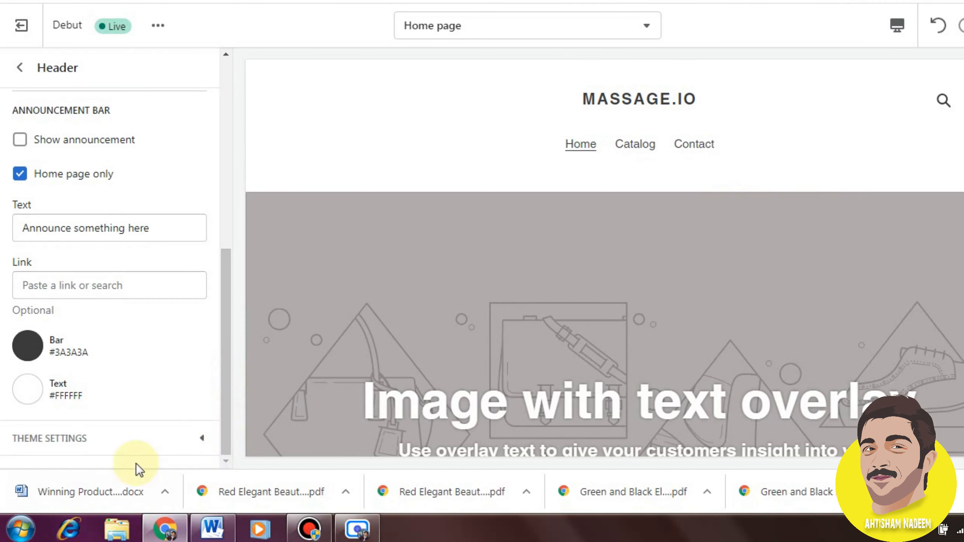
- Look through the settings of the home page's Image with text and first Image with text overlay sections
{"action": "left_click", "coordinate": [20, 68]}
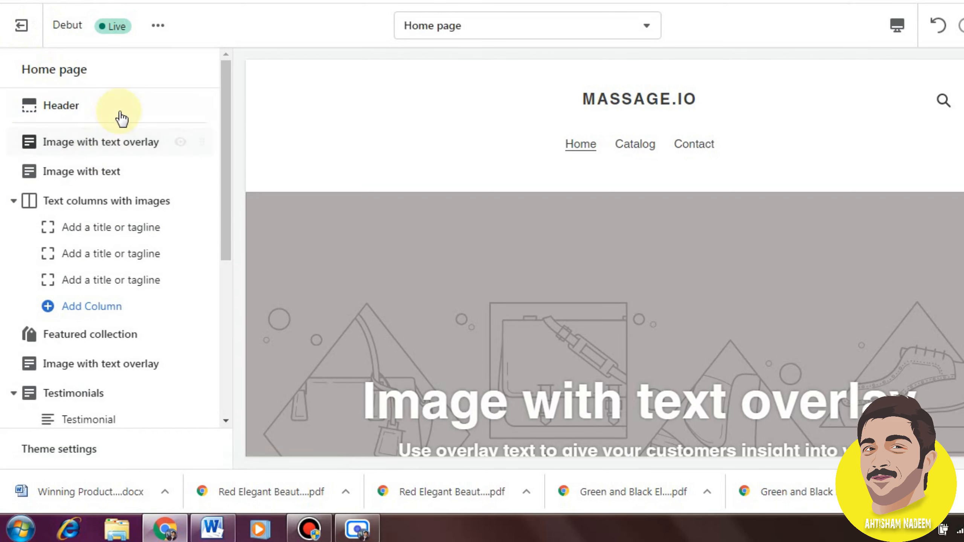
{"action": "left_click", "coordinate": [128, 177]}
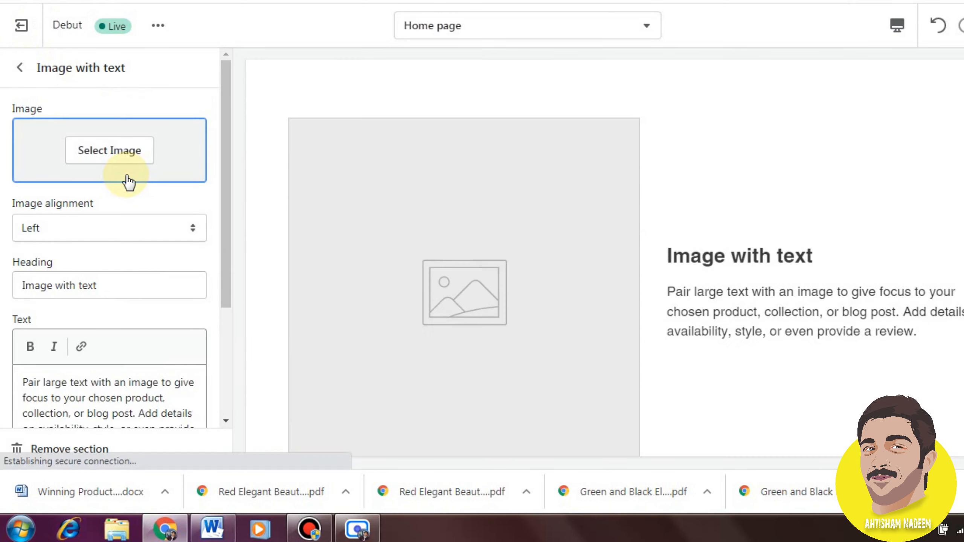
{"action": "left_click", "coordinate": [19, 68]}
{"action": "left_click", "coordinate": [79, 140]}
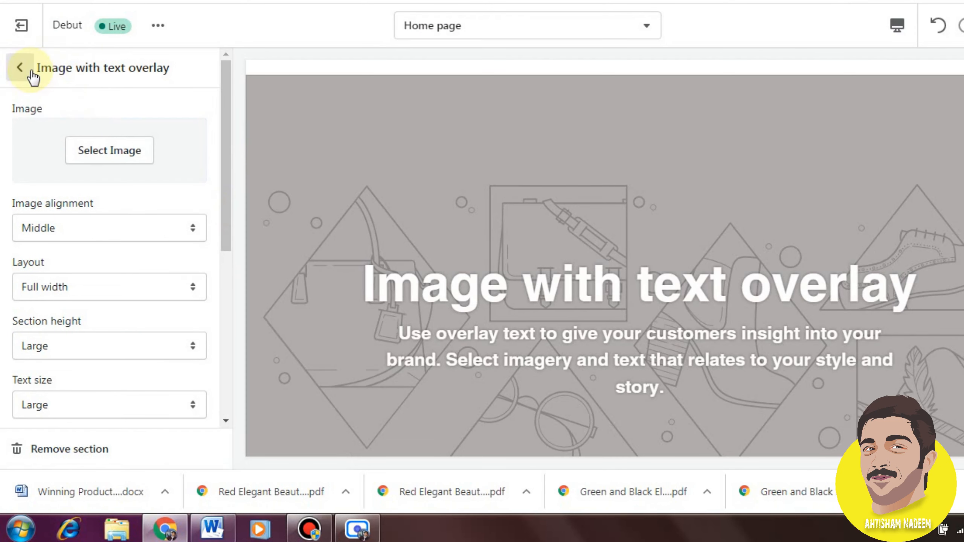
{"action": "left_click", "coordinate": [19, 67]}
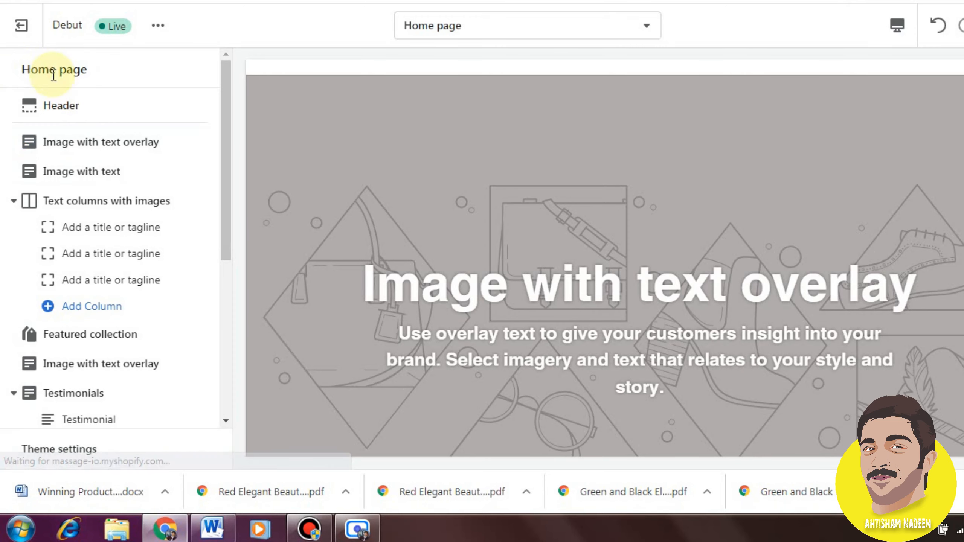
{"action": "left_click", "coordinate": [81, 104]}
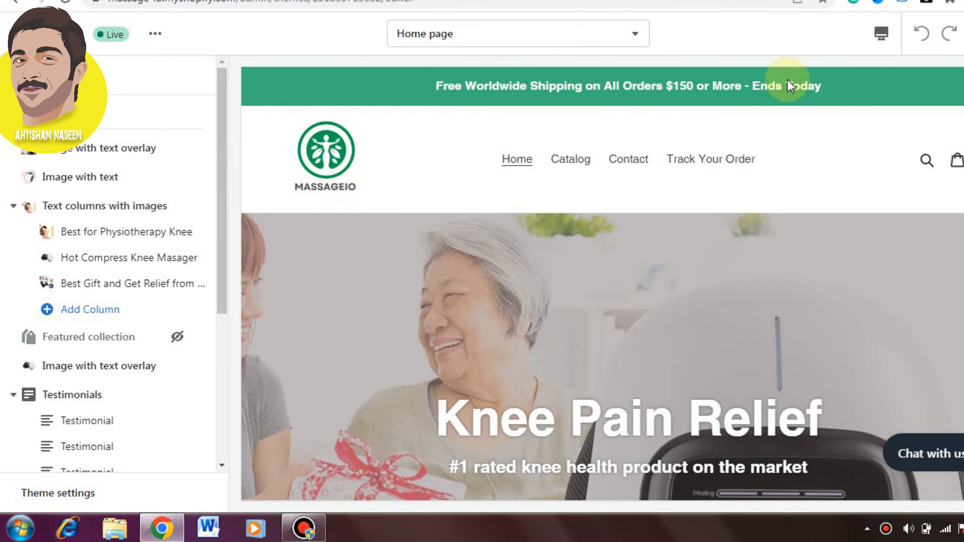
- View the customized knee massager home page in the theme editor and return to the Themes page
{"action": "scroll", "coordinate": [602, 284], "scroll_direction": "down", "scroll_amount": 15}
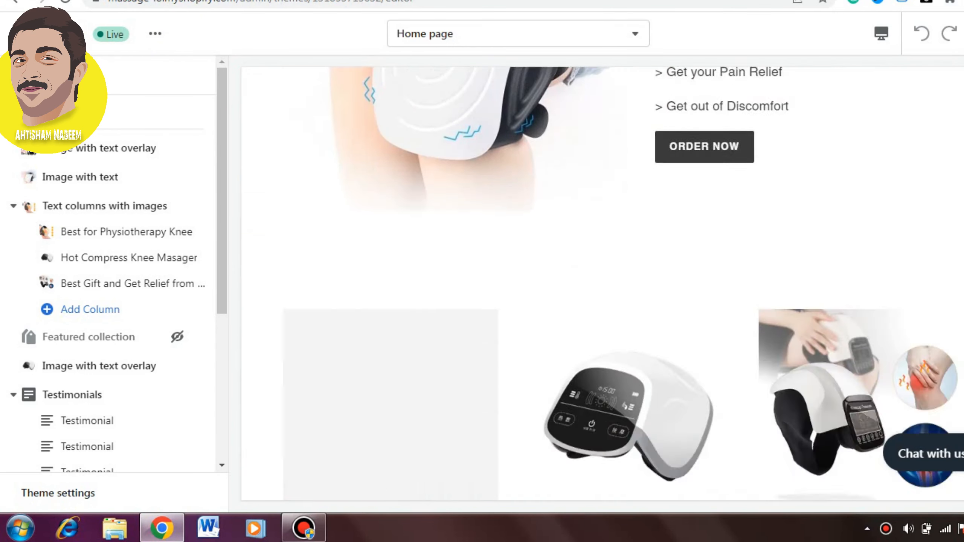
{"action": "scroll", "coordinate": [602, 284], "scroll_direction": "up", "scroll_amount": 15}
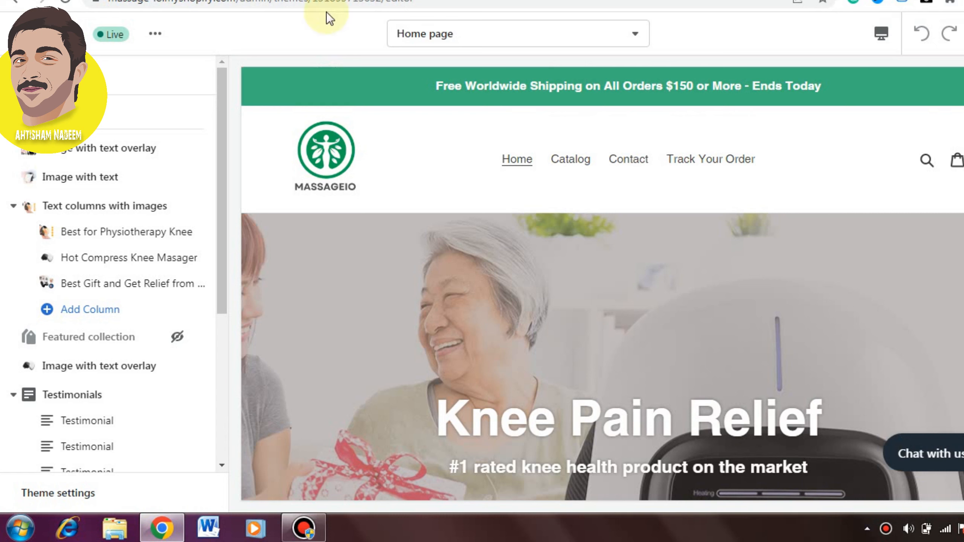
{"action": "left_click", "coordinate": [5, 33]}
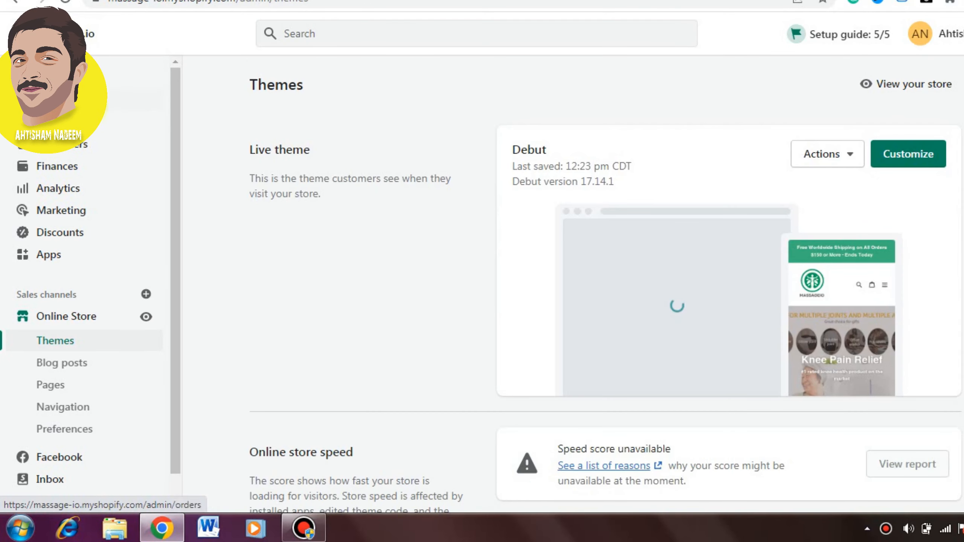
- View the store's admin home, product list and installed apps
{"action": "left_click", "coordinate": [90, 84]}
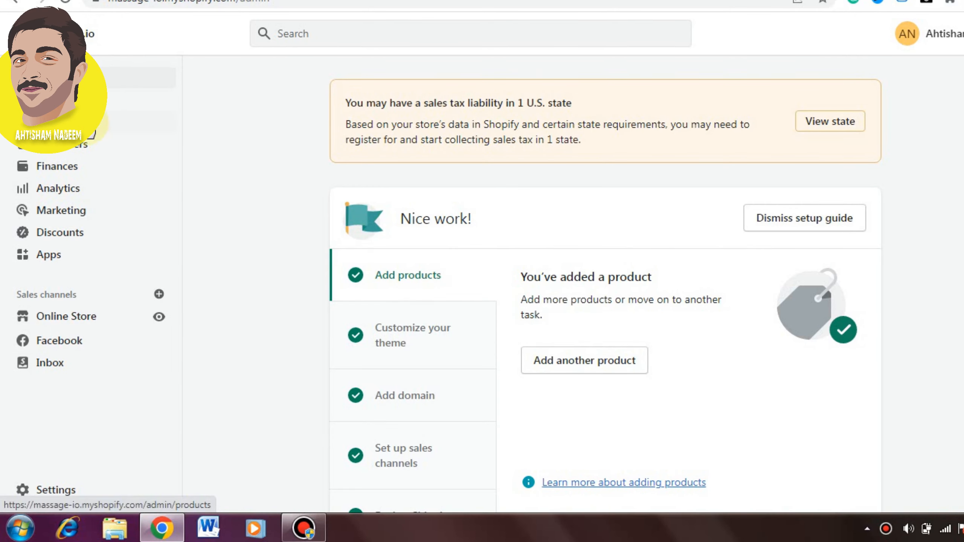
{"action": "left_click", "coordinate": [91, 123]}
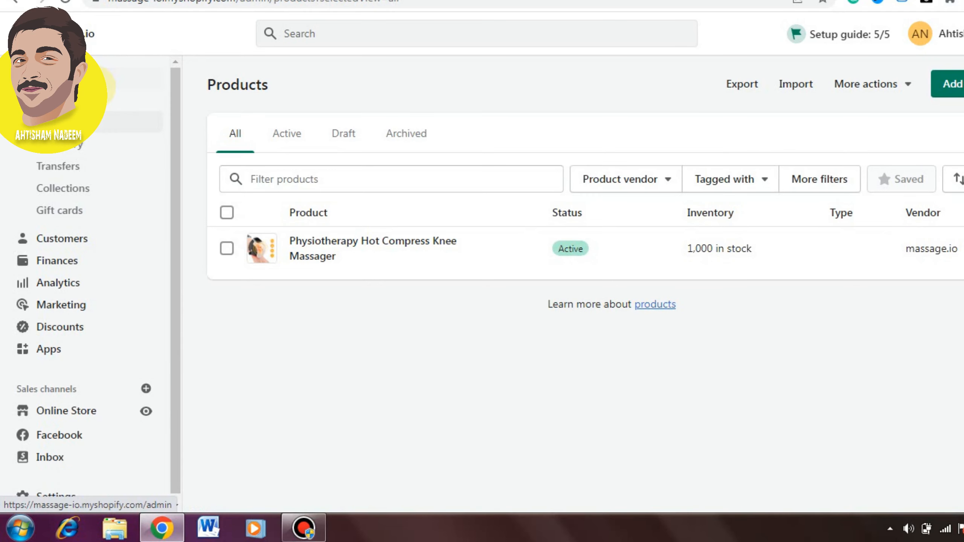
{"action": "left_click", "coordinate": [66, 354]}
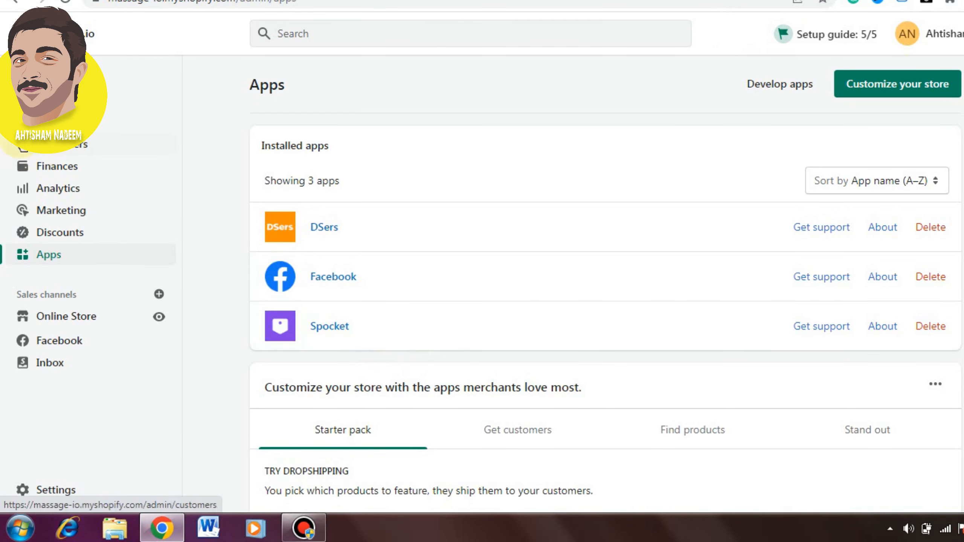
{"action": "left_click", "coordinate": [57, 122]}
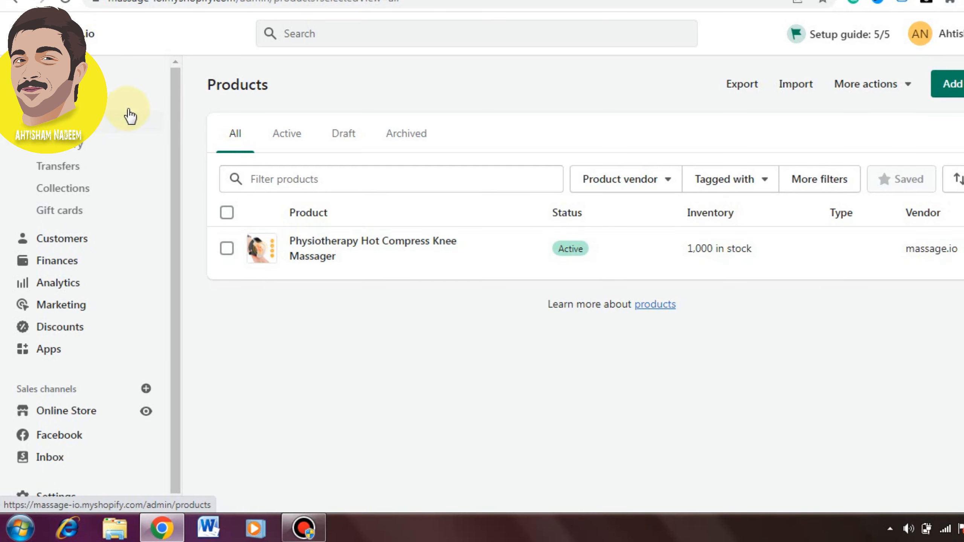
- Review the setup guide's theme, domain, sales channels and shipping tasks, checking the custom domain on the live storefront
{"action": "left_click", "coordinate": [124, 91]}
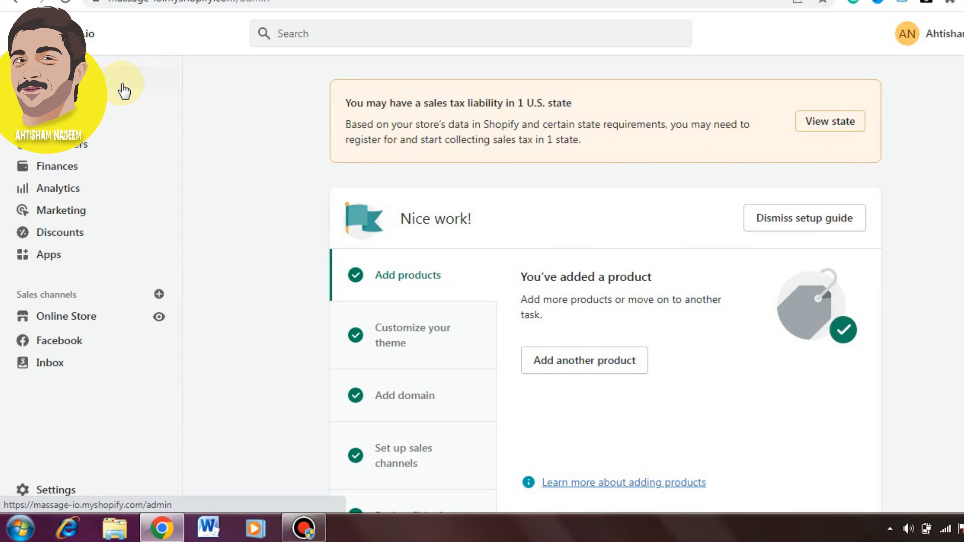
{"action": "left_click", "coordinate": [415, 337]}
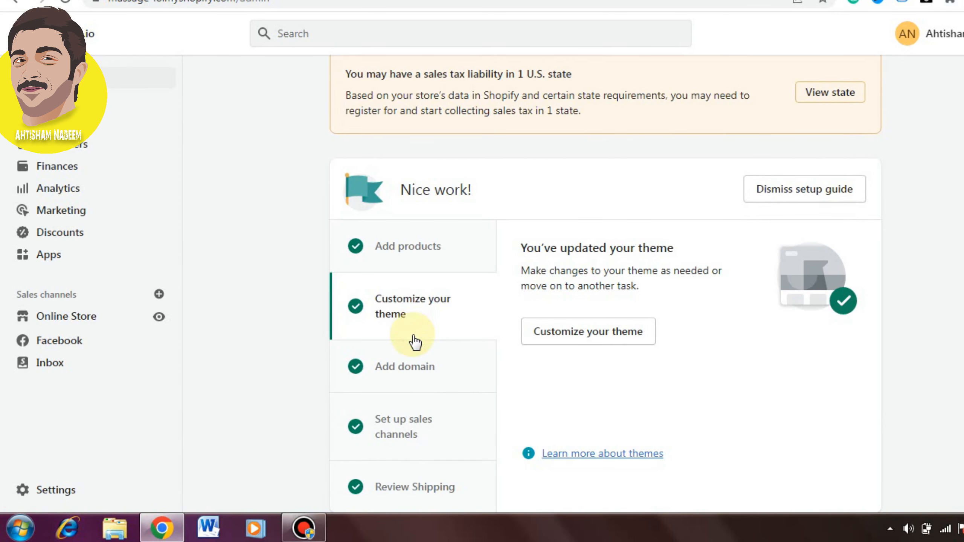
{"action": "left_click", "coordinate": [414, 381]}
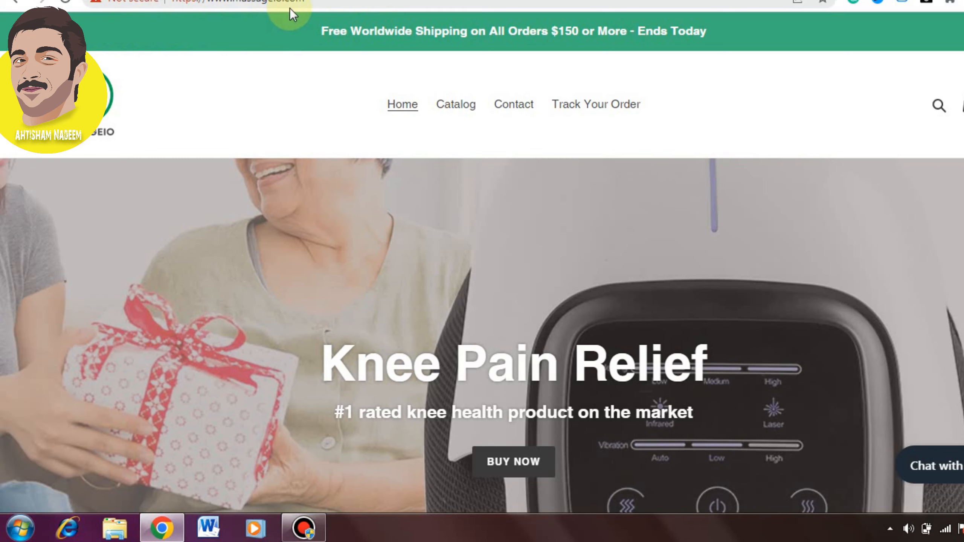
{"action": "left_click_drag", "start_coordinate": [306, 1], "coordinate": [206, 1]}
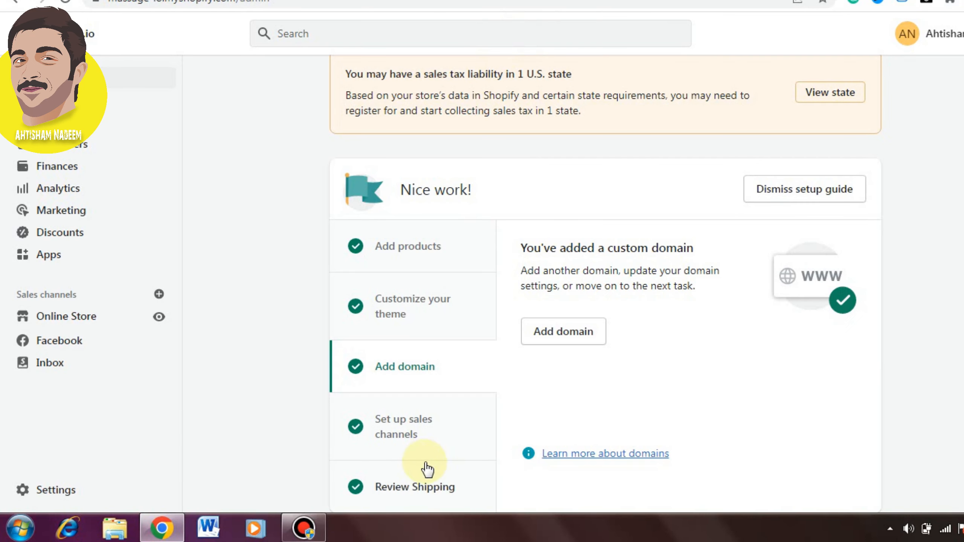
{"action": "left_click", "coordinate": [428, 404]}
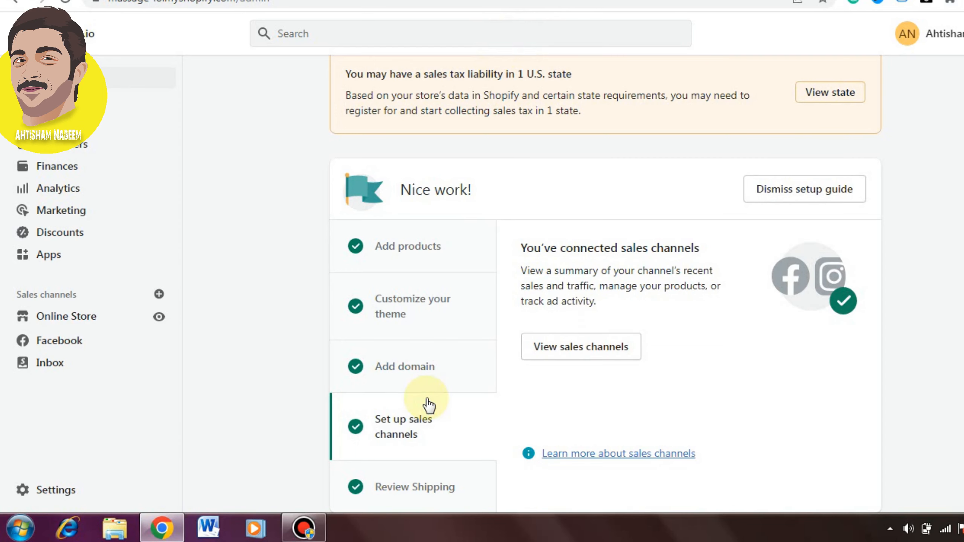
{"action": "scroll", "coordinate": [605, 283], "scroll_direction": "down", "scroll_amount": 8}
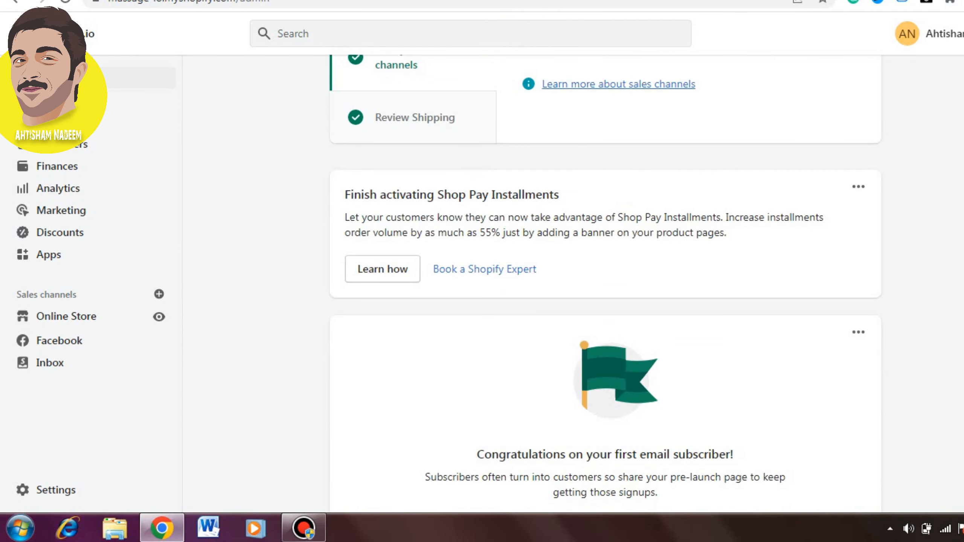
{"action": "scroll", "coordinate": [604, 282], "scroll_direction": "up", "scroll_amount": 3}
{"action": "left_click", "coordinate": [459, 267]}
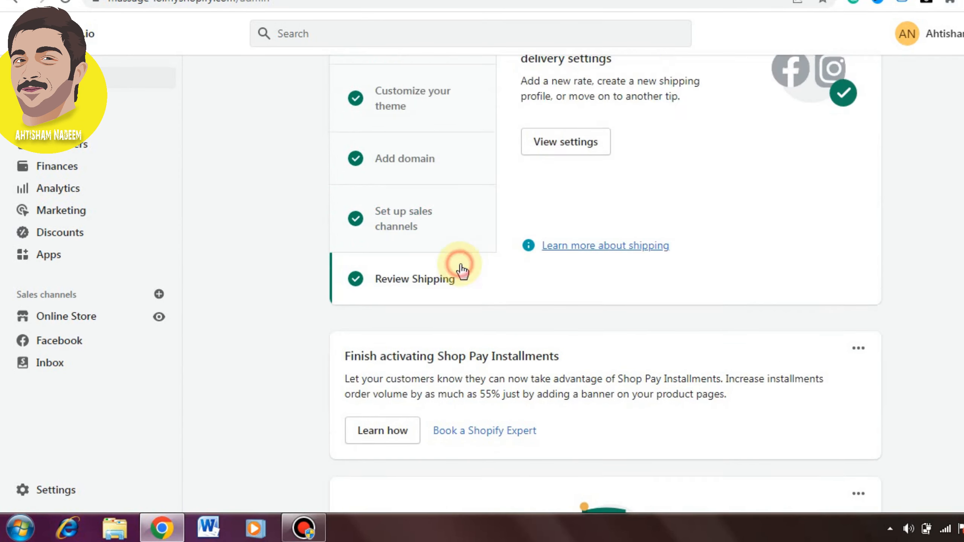
{"action": "scroll", "coordinate": [605, 283], "scroll_direction": "up", "scroll_amount": 5}
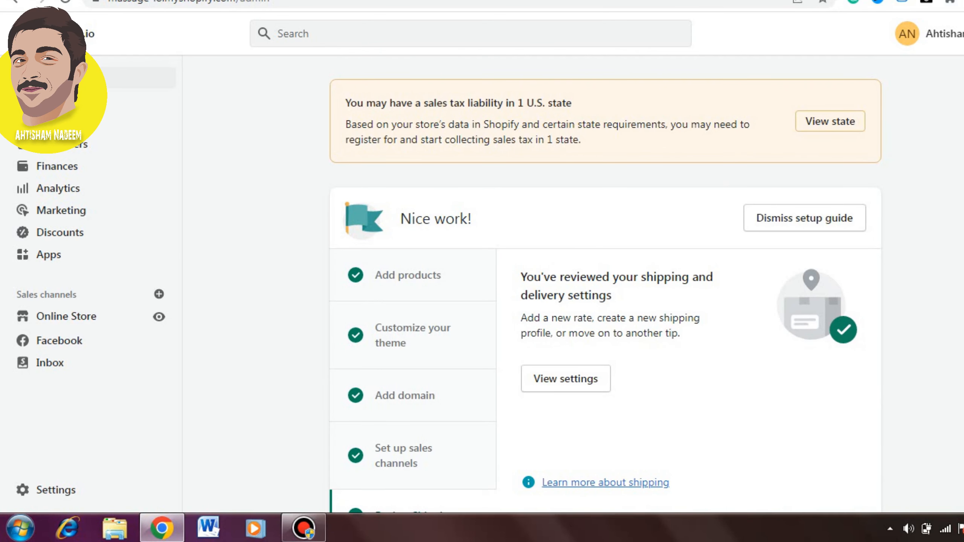
- Look through the setup guide and the remaining cards on the store's admin home page
{"action": "scroll", "coordinate": [604, 283], "scroll_direction": "down", "scroll_amount": 9}
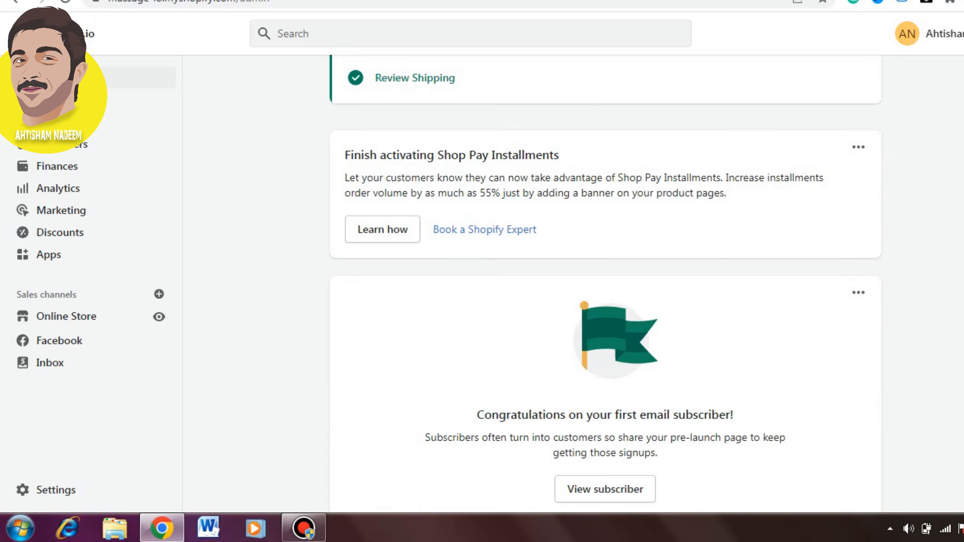
{"action": "scroll", "coordinate": [604, 283], "scroll_direction": "down", "scroll_amount": 20}
{"action": "scroll", "coordinate": [605, 283], "scroll_direction": "up", "scroll_amount": 7}
{"action": "scroll", "coordinate": [604, 282], "scroll_direction": "down", "scroll_amount": 13}
{"action": "scroll", "coordinate": [605, 283], "scroll_direction": "up", "scroll_amount": 20}
{"action": "scroll", "coordinate": [605, 282], "scroll_direction": "up", "scroll_amount": 9}
{"action": "scroll", "coordinate": [605, 282], "scroll_direction": "down", "scroll_amount": 1}
{"action": "scroll", "coordinate": [605, 283], "scroll_direction": "up", "scroll_amount": 1}
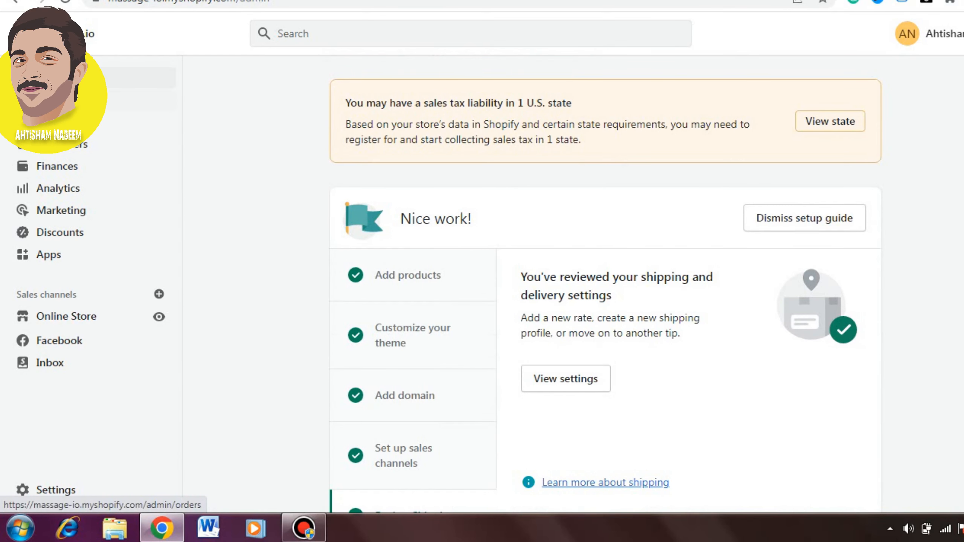
- Open the Debut theme for customizing, and check the live storefront's path from the home page to buying the knee massager
{"action": "left_click", "coordinate": [78, 316]}
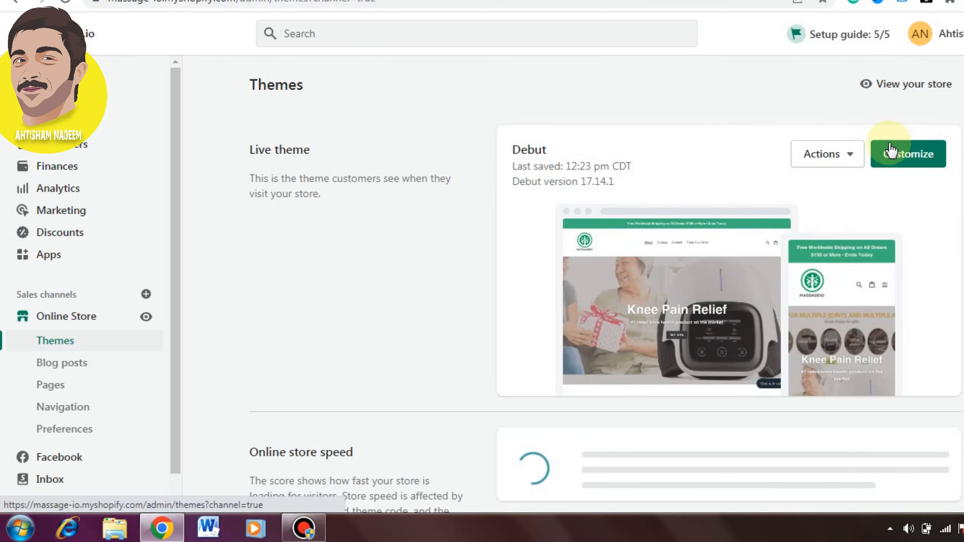
{"action": "left_click", "coordinate": [942, 155]}
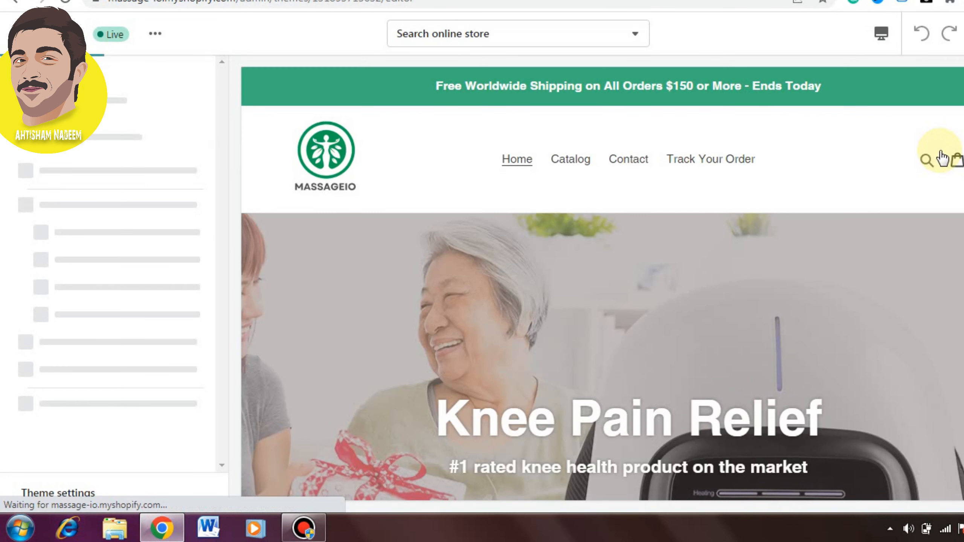
{"action": "key", "text": "ctrl+Tab"}
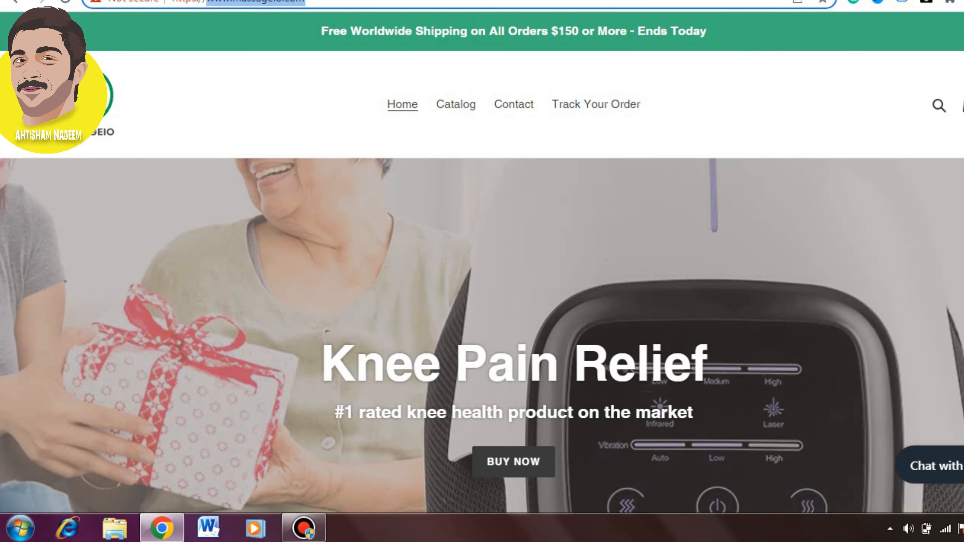
{"action": "scroll", "coordinate": [482, 266], "scroll_direction": "down", "scroll_amount": 5}
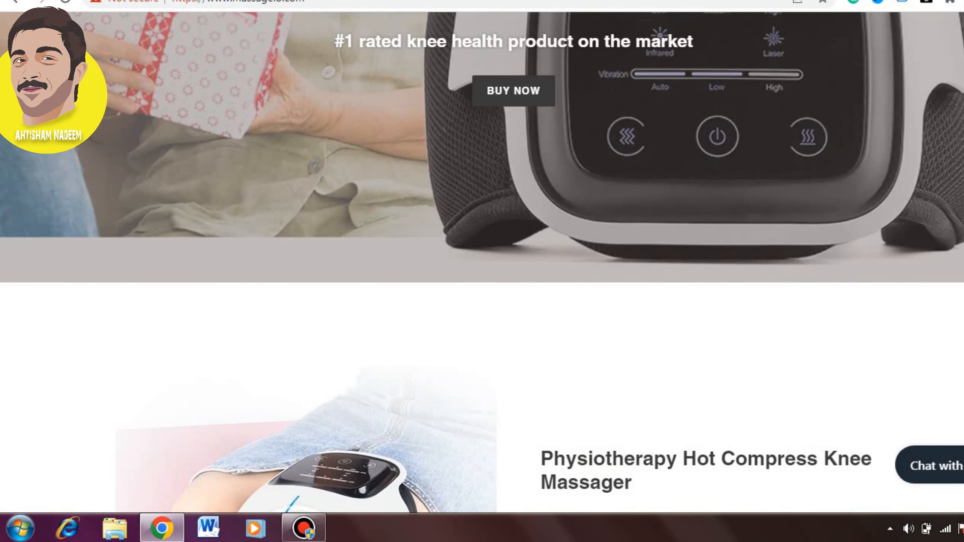
{"action": "scroll", "coordinate": [481, 179], "scroll_direction": "down", "scroll_amount": 5}
{"action": "scroll", "coordinate": [482, 262], "scroll_direction": "up", "scroll_amount": 1}
{"action": "scroll", "coordinate": [482, 266], "scroll_direction": "down", "scroll_amount": 2}
{"action": "left_click", "coordinate": [594, 144]}
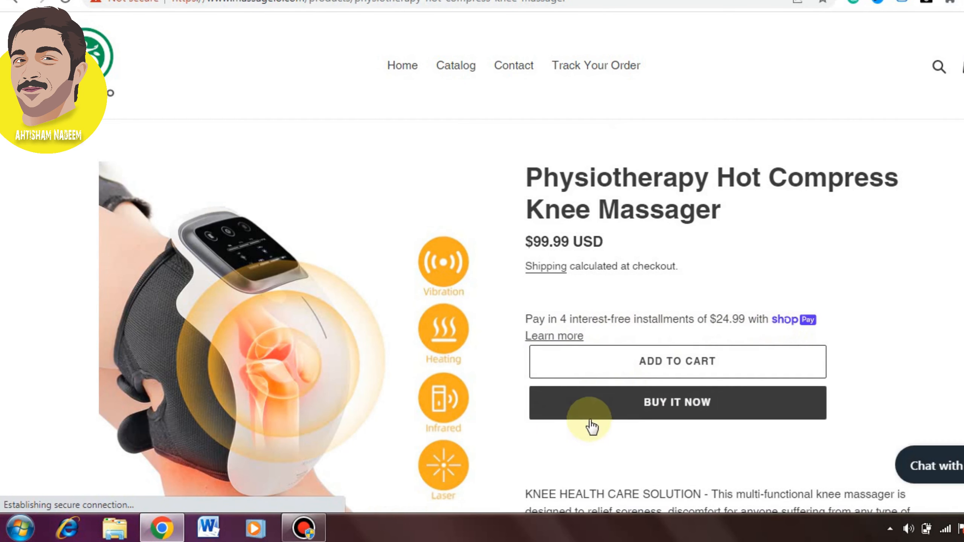
{"action": "left_click", "coordinate": [638, 415]}
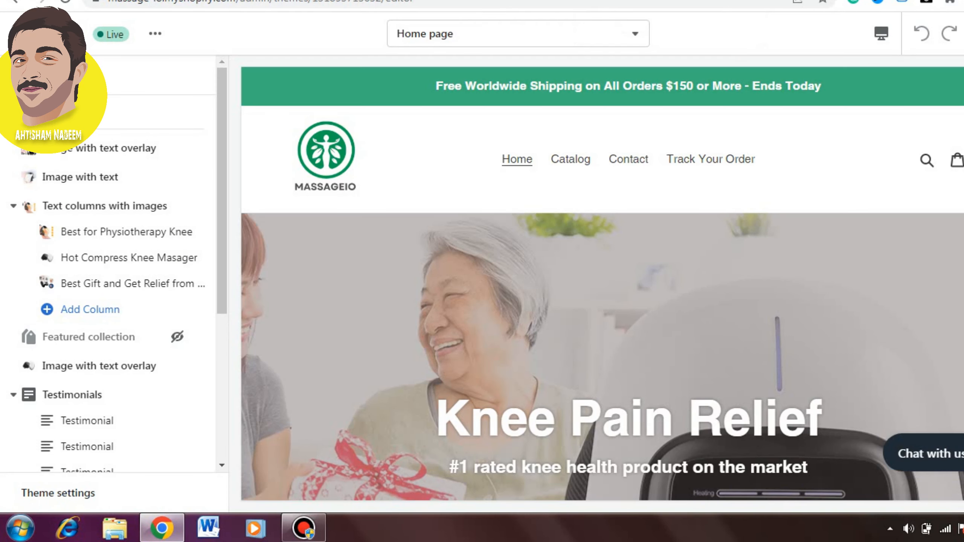
- Review the image, layout, heading, text and button settings of the home page's first Image with text overlay section
{"action": "left_click", "coordinate": [89, 156]}
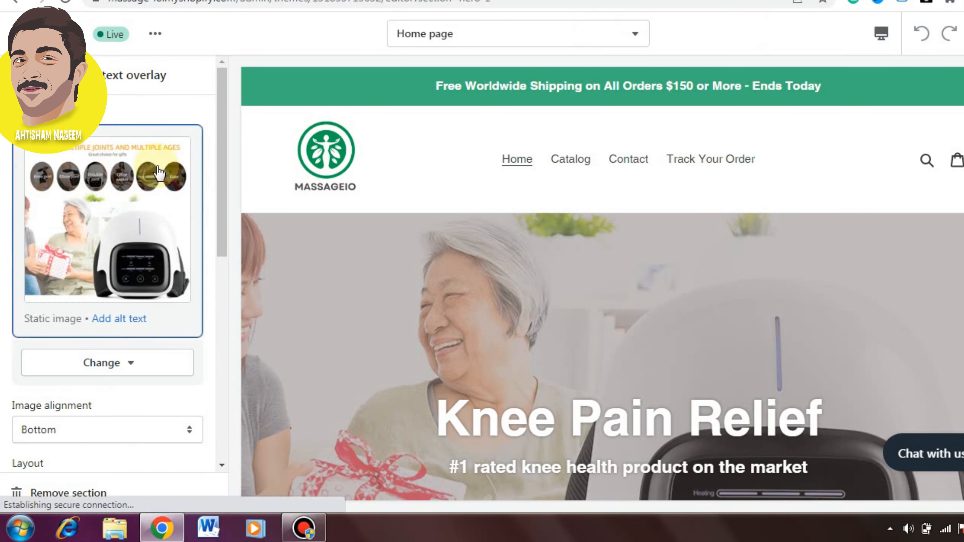
{"action": "left_click_drag", "start_coordinate": [220, 203], "coordinate": [217, 280]}
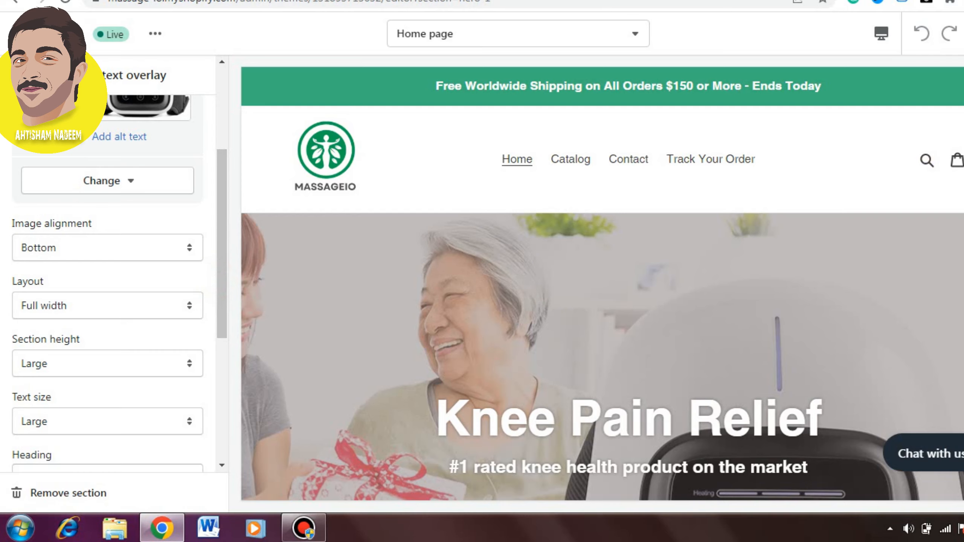
{"action": "scroll", "coordinate": [601, 283], "scroll_direction": "down", "scroll_amount": 4}
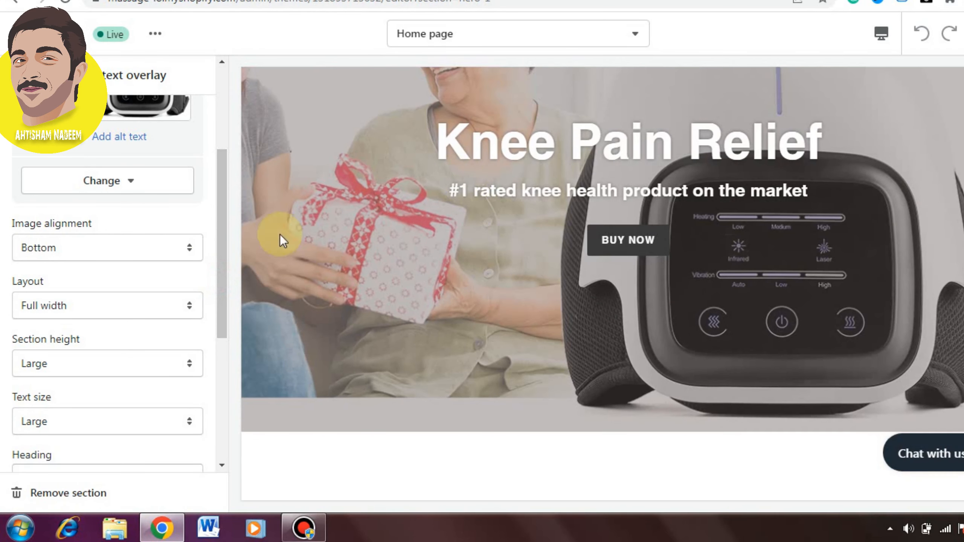
{"action": "left_click_drag", "start_coordinate": [218, 240], "coordinate": [218, 357]}
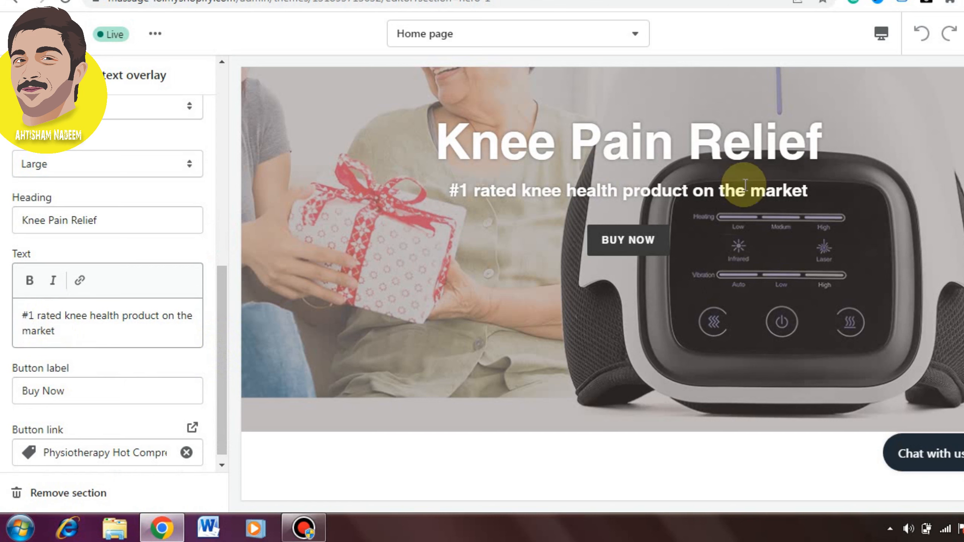
{"action": "left_click_drag", "start_coordinate": [222, 370], "coordinate": [227, 147]}
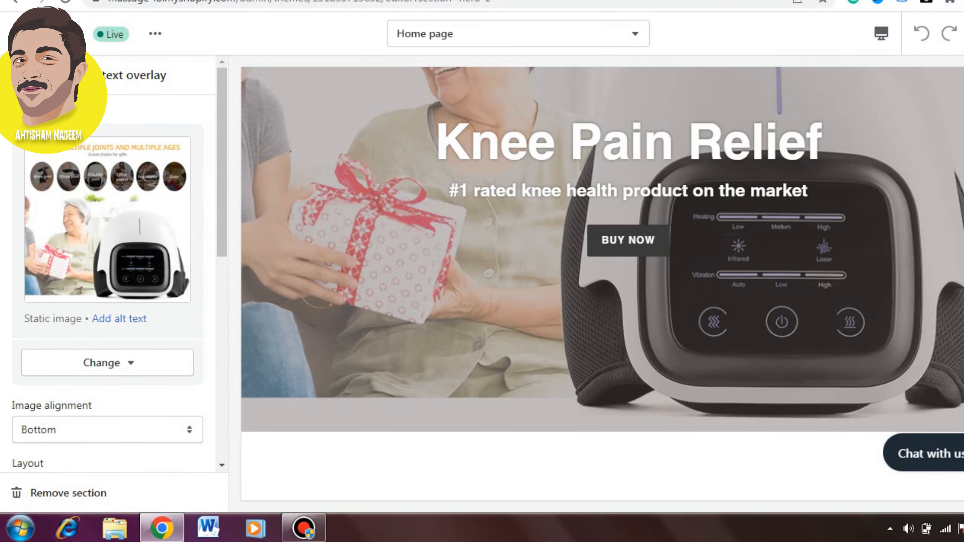
{"action": "left_click", "coordinate": [18, 74]}
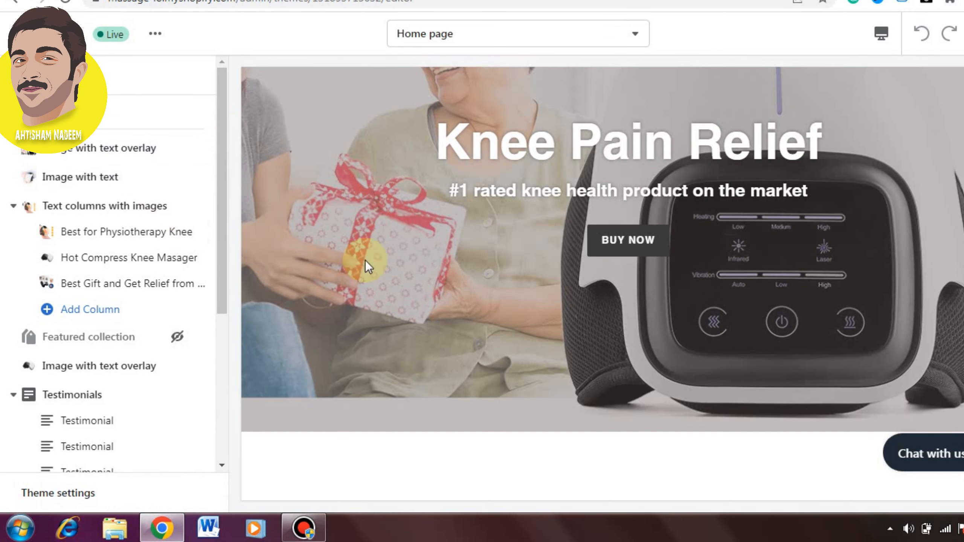
- View the Image with text and Text columns with images sections, including the settings of the Best for Physiotherapy Knee column
{"action": "scroll", "coordinate": [601, 284], "scroll_direction": "down", "scroll_amount": 5}
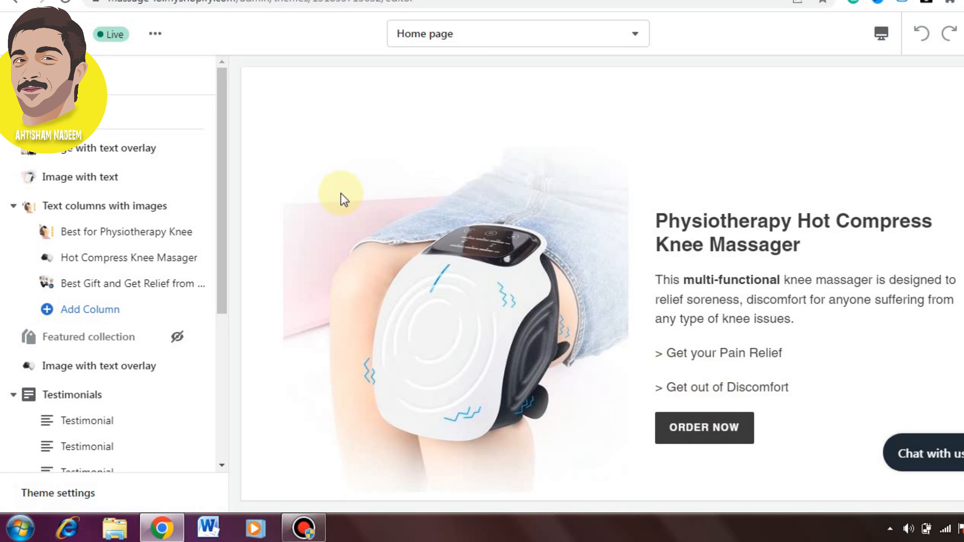
{"action": "triple_click", "coordinate": [712, 281]}
{"action": "double_click", "coordinate": [713, 282]}
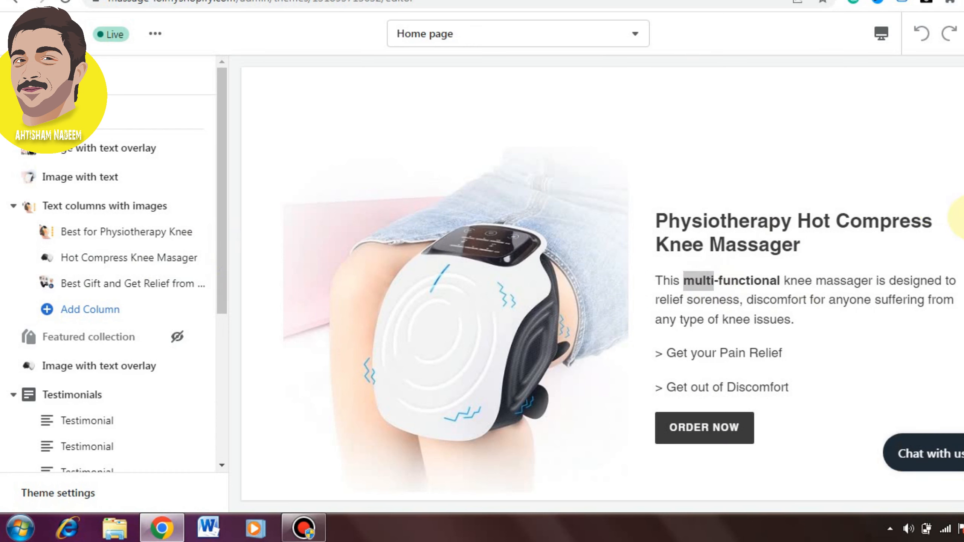
{"action": "scroll", "coordinate": [602, 283], "scroll_direction": "down", "scroll_amount": 6}
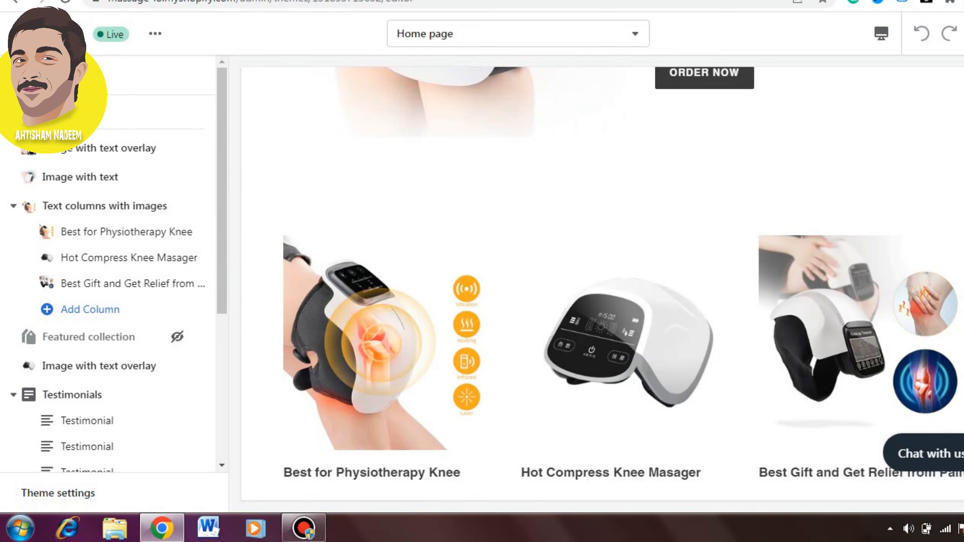
{"action": "left_click", "coordinate": [65, 231]}
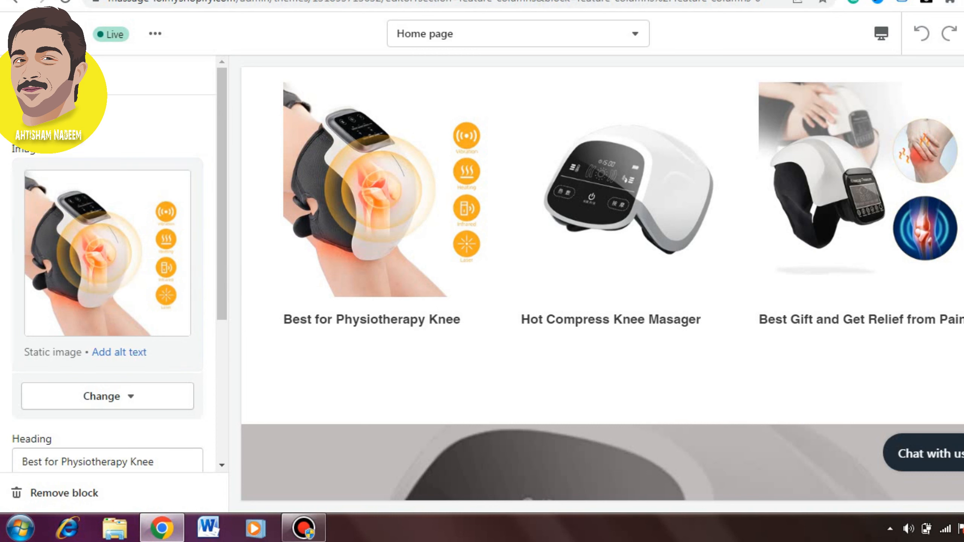
{"action": "left_click", "coordinate": [17, 75]}
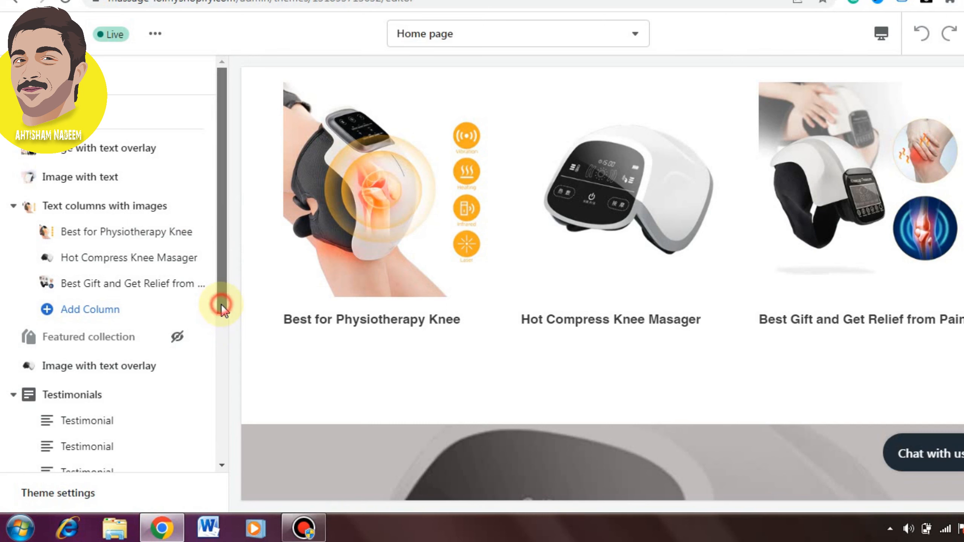
- Show the Featured collection section on the home page and hide it again
{"action": "left_click_drag", "start_coordinate": [222, 305], "coordinate": [221, 339]}
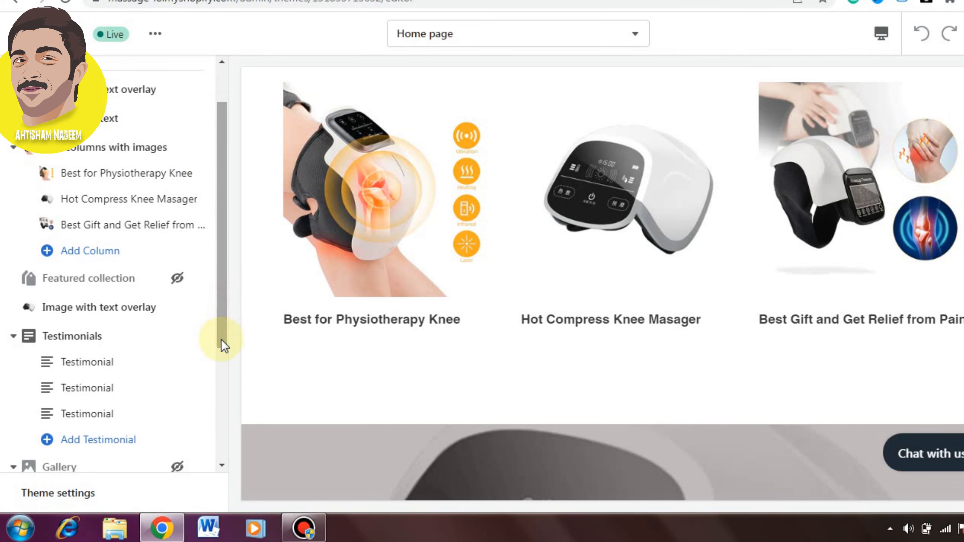
{"action": "left_click", "coordinate": [178, 282]}
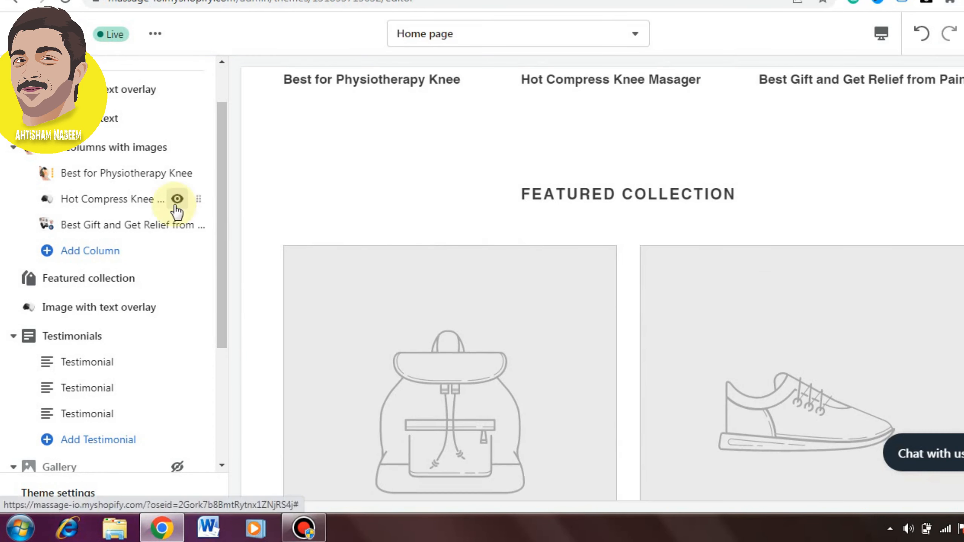
{"action": "left_click", "coordinate": [176, 280]}
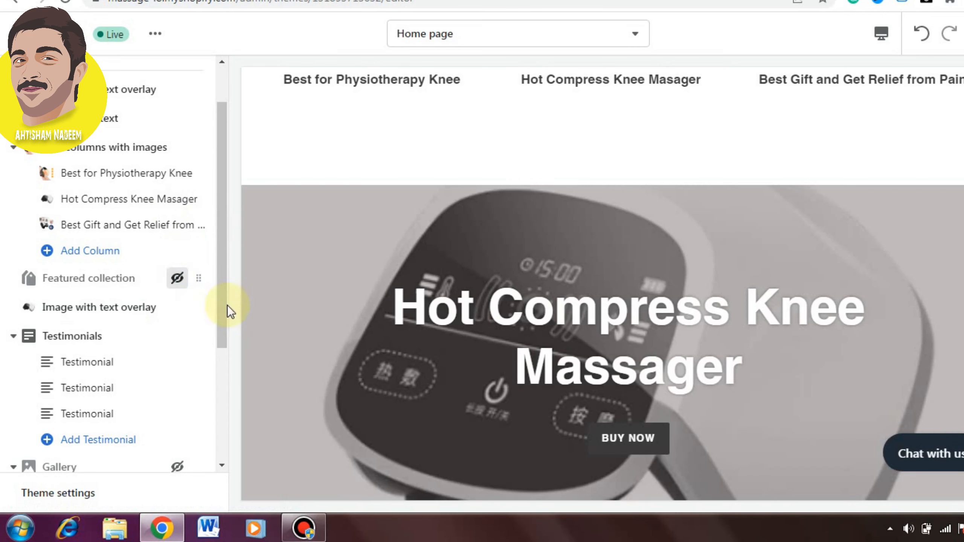
- View the home page's testimonials, footer and header navigation in the preview, and return to the Themes page
{"action": "left_click_drag", "start_coordinate": [224, 336], "coordinate": [226, 408]}
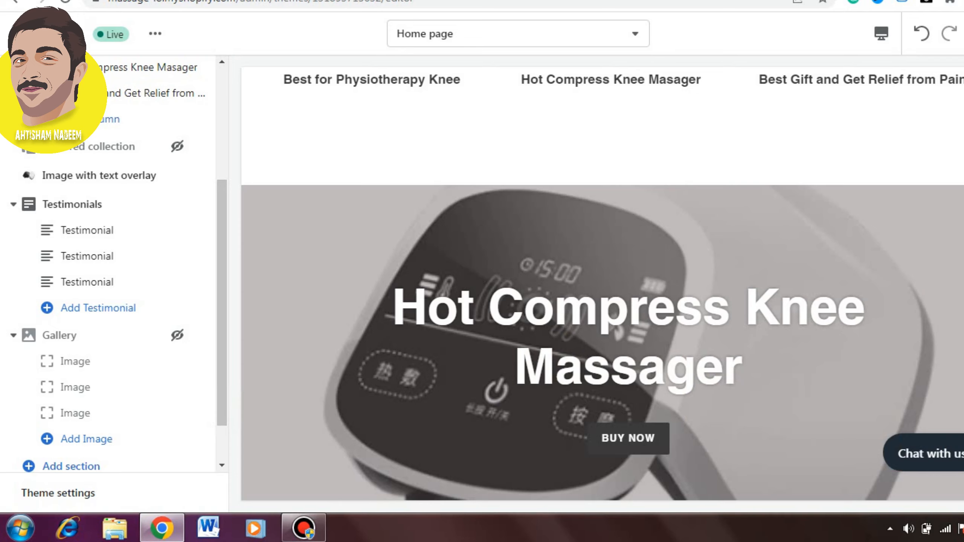
{"action": "scroll", "coordinate": [647, 255], "scroll_direction": "down", "scroll_amount": 12}
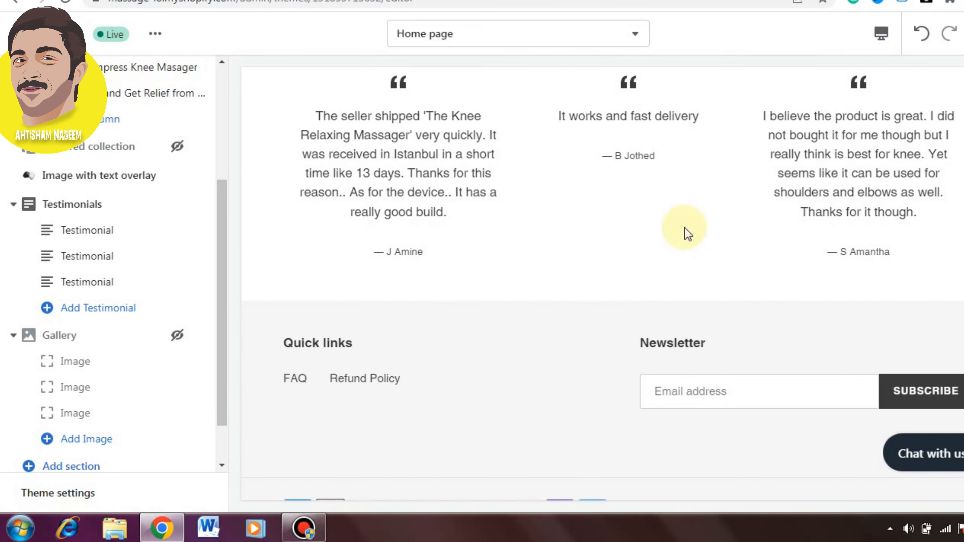
{"action": "scroll", "coordinate": [807, 425], "scroll_direction": "down", "scroll_amount": 2}
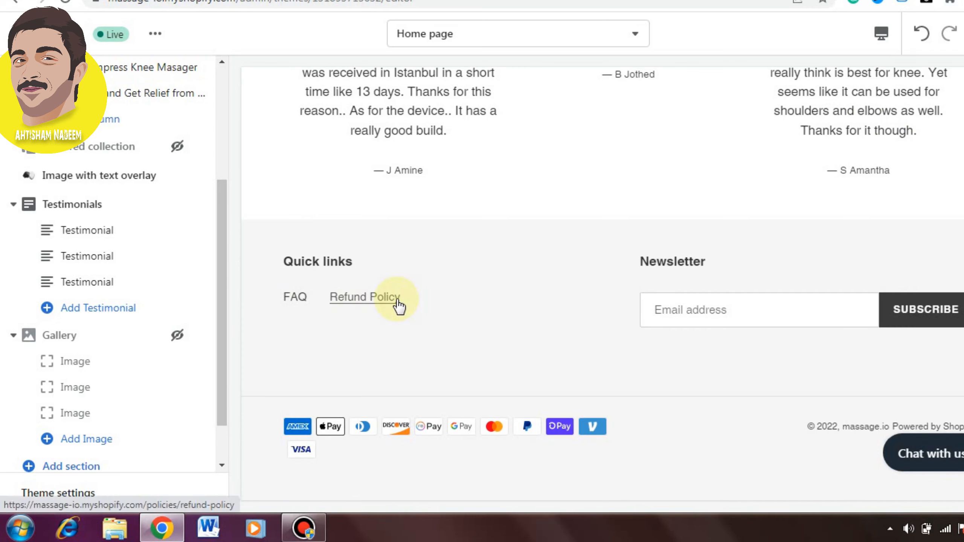
{"action": "scroll", "coordinate": [602, 284], "scroll_direction": "up", "scroll_amount": 20}
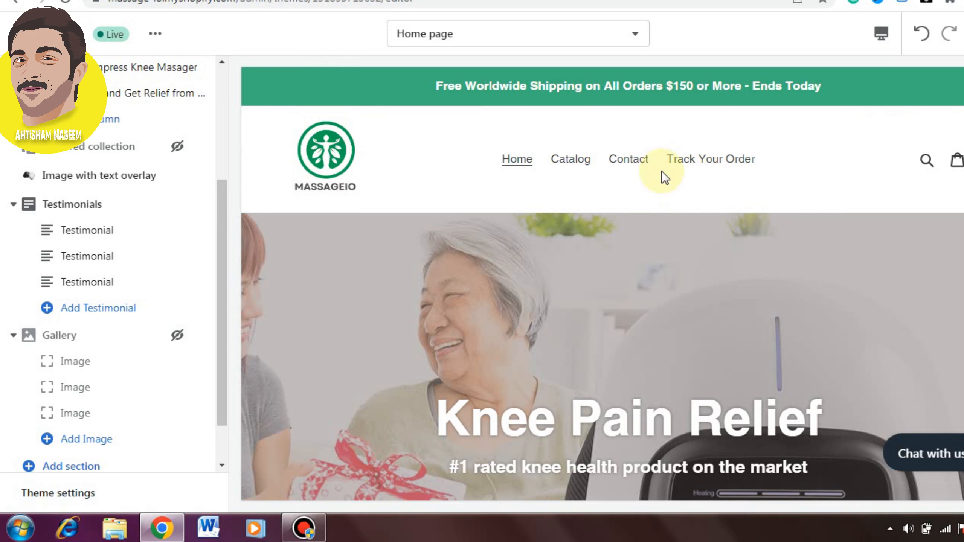
{"action": "left_click", "coordinate": [15, 34]}
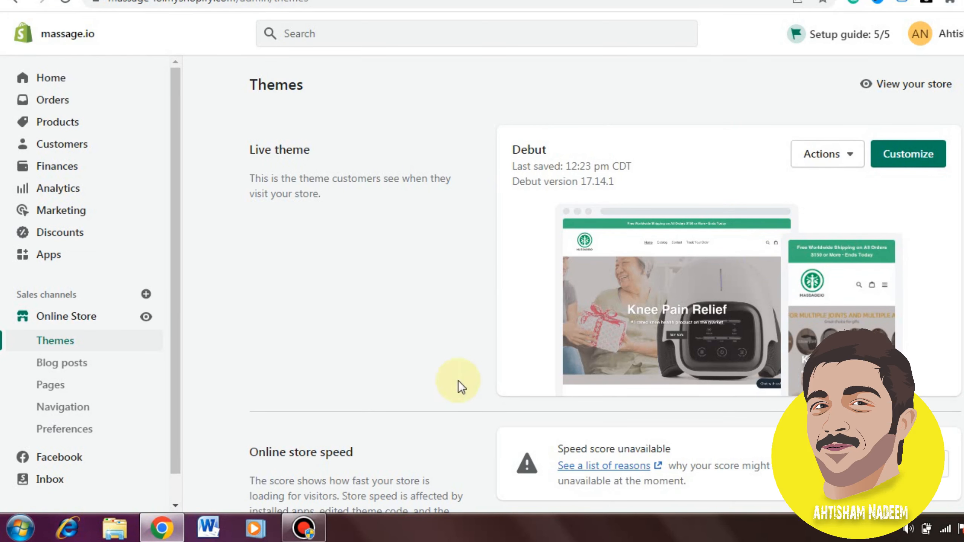
- Look through the Inbox sales channel's overview, from conversation metrics to the messaging integrations
{"action": "left_click", "coordinate": [80, 479]}
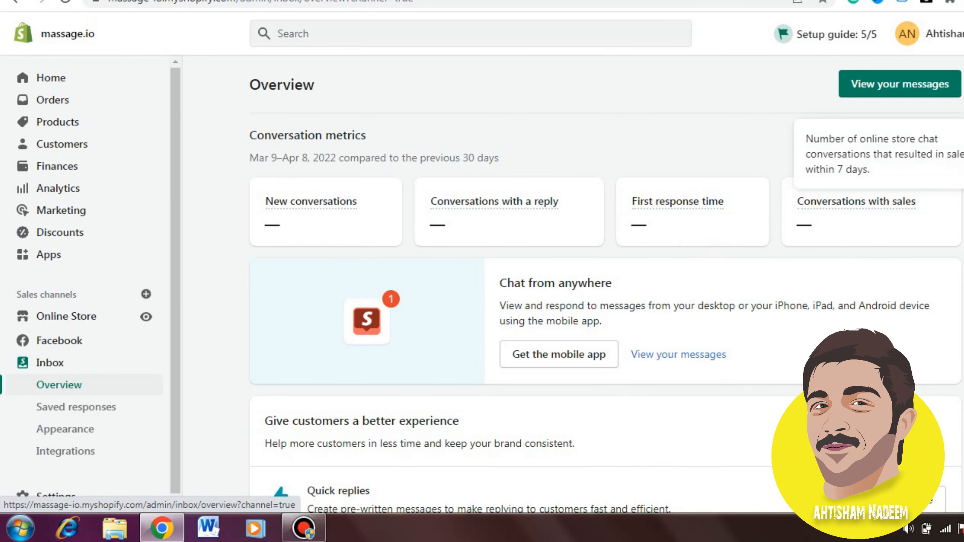
{"action": "scroll", "coordinate": [605, 285], "scroll_direction": "down", "scroll_amount": 3}
{"action": "scroll", "coordinate": [605, 285], "scroll_direction": "down", "scroll_amount": 10}
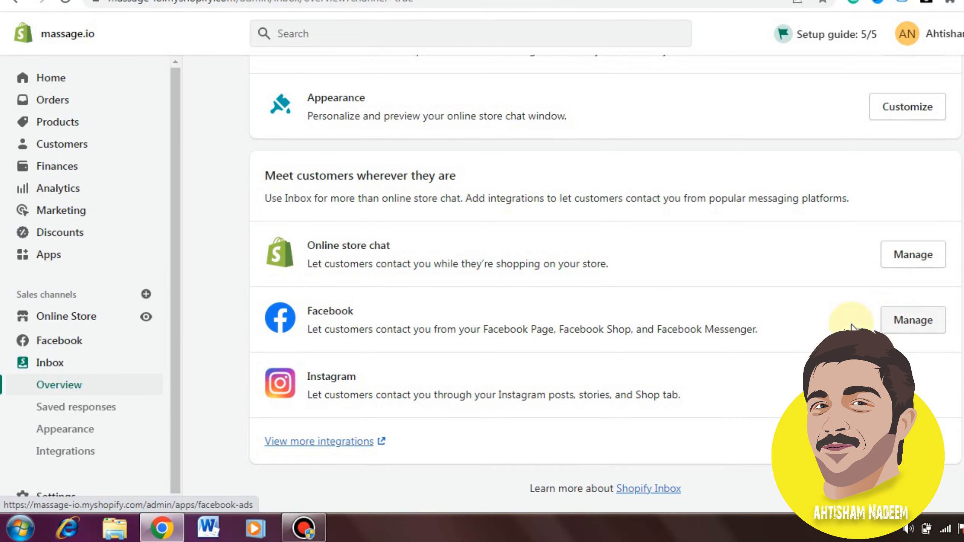
{"action": "scroll", "coordinate": [609, 187], "scroll_direction": "up", "scroll_amount": 10}
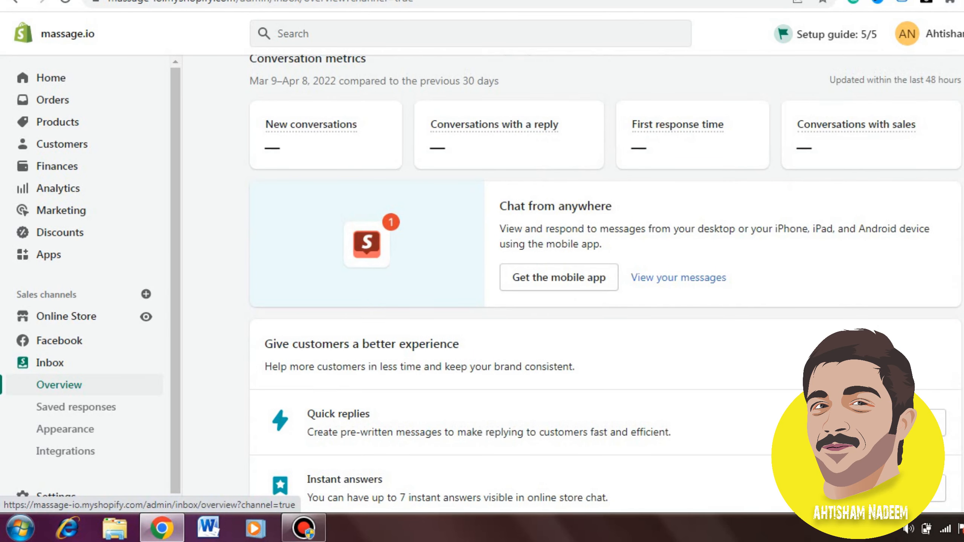
{"action": "scroll", "coordinate": [581, 129], "scroll_direction": "up", "scroll_amount": 2}
- Look through the store details in the store settings and open the Policies settings
{"action": "left_click", "coordinate": [78, 501]}
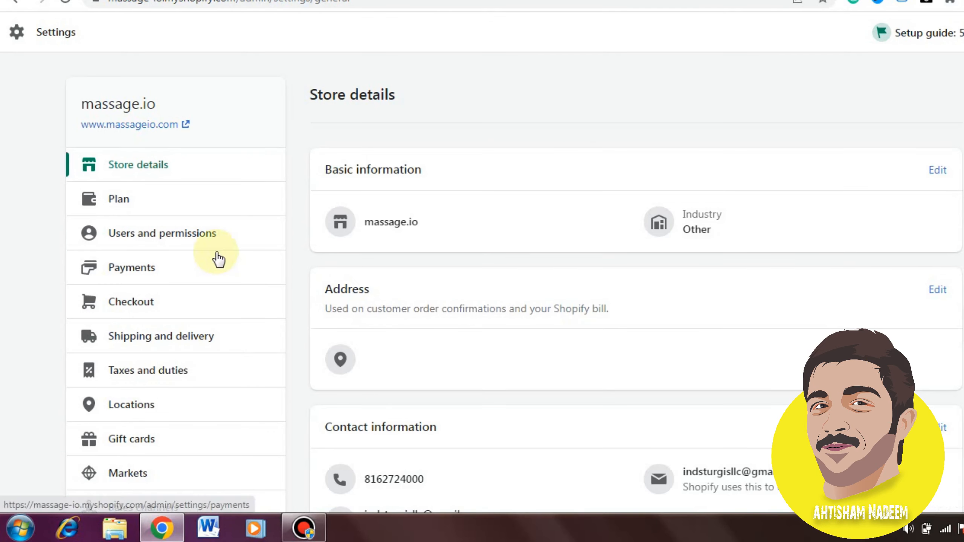
{"action": "scroll", "coordinate": [512, 281], "scroll_direction": "down", "scroll_amount": 5}
{"action": "scroll", "coordinate": [742, 388], "scroll_direction": "down", "scroll_amount": 8}
{"action": "left_click", "coordinate": [125, 81]}
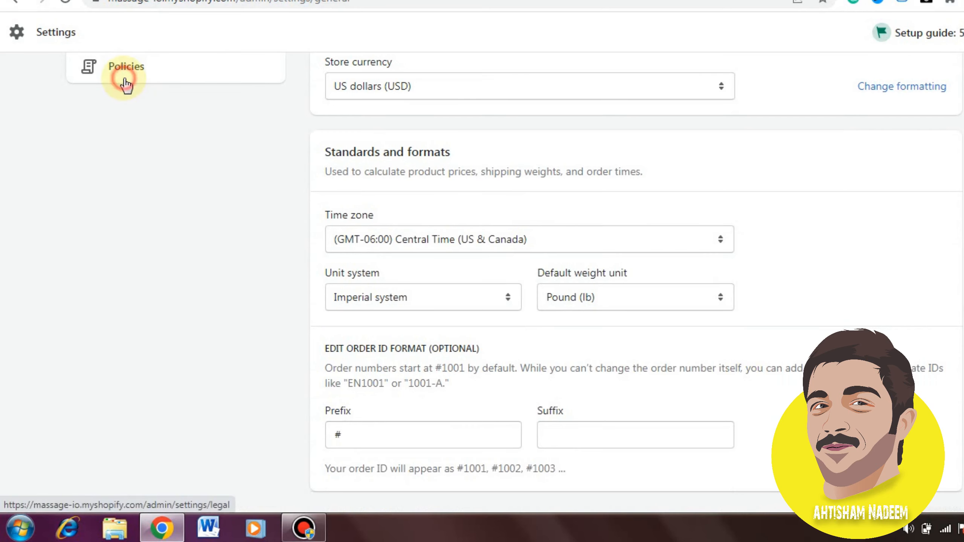
- Read through the store's refund policy, privacy policy, terms of service and shipping policy
{"action": "scroll", "coordinate": [645, 97], "scroll_direction": "down", "scroll_amount": 10}
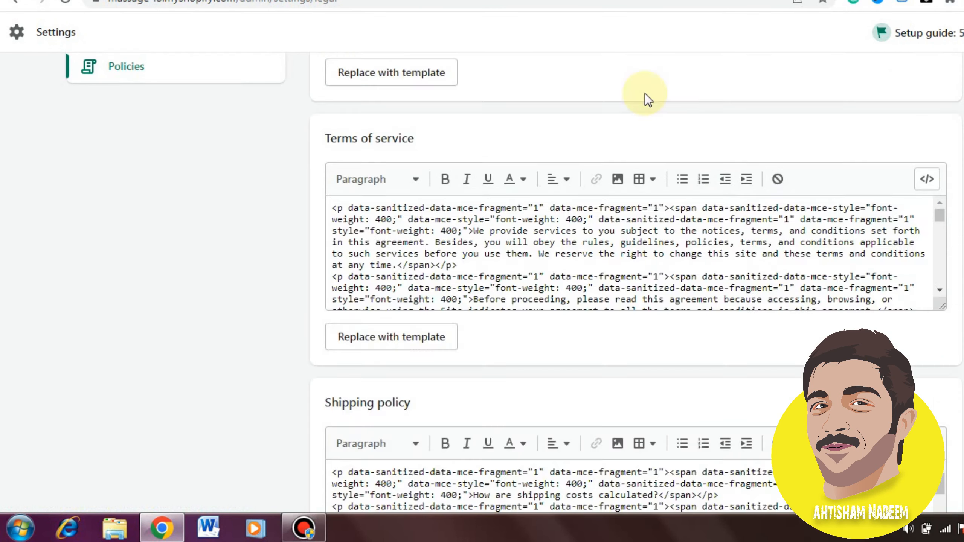
{"action": "scroll", "coordinate": [635, 282], "scroll_direction": "up", "scroll_amount": 9}
{"action": "scroll", "coordinate": [635, 282], "scroll_direction": "down", "scroll_amount": 3}
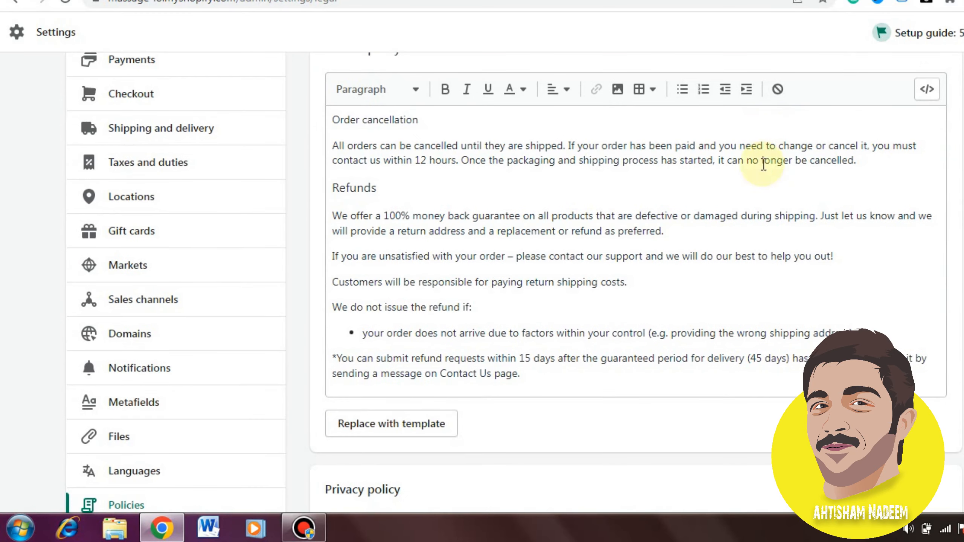
{"action": "scroll", "coordinate": [930, 88], "scroll_direction": "up", "scroll_amount": 1}
{"action": "scroll", "coordinate": [636, 282], "scroll_direction": "up", "scroll_amount": 2}
{"action": "scroll", "coordinate": [636, 282], "scroll_direction": "down", "scroll_amount": 8}
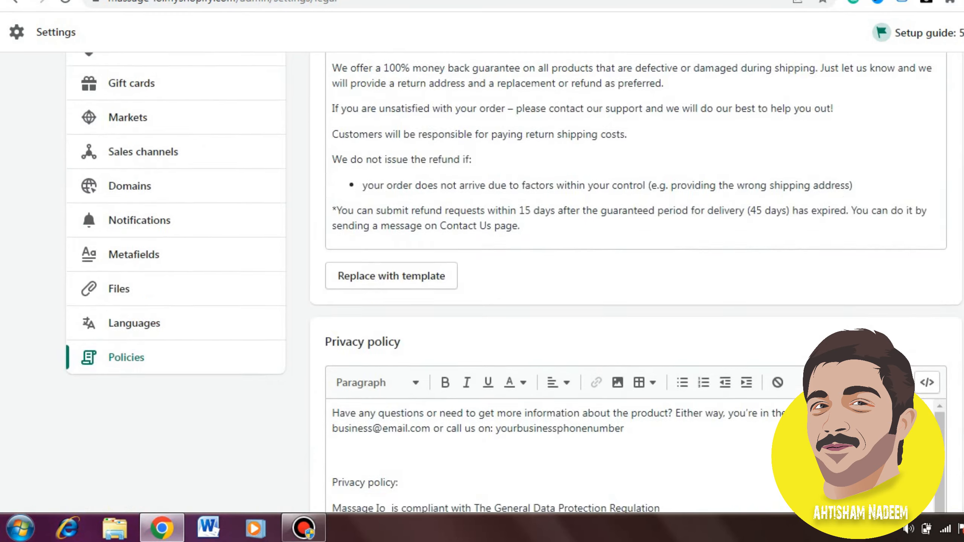
- Skim the privacy policy and terms of service, and highlight the order cancellation paragraph in the refund policy
{"action": "scroll", "coordinate": [635, 282], "scroll_direction": "up", "scroll_amount": 1}
{"action": "scroll", "coordinate": [635, 281], "scroll_direction": "down", "scroll_amount": 15}
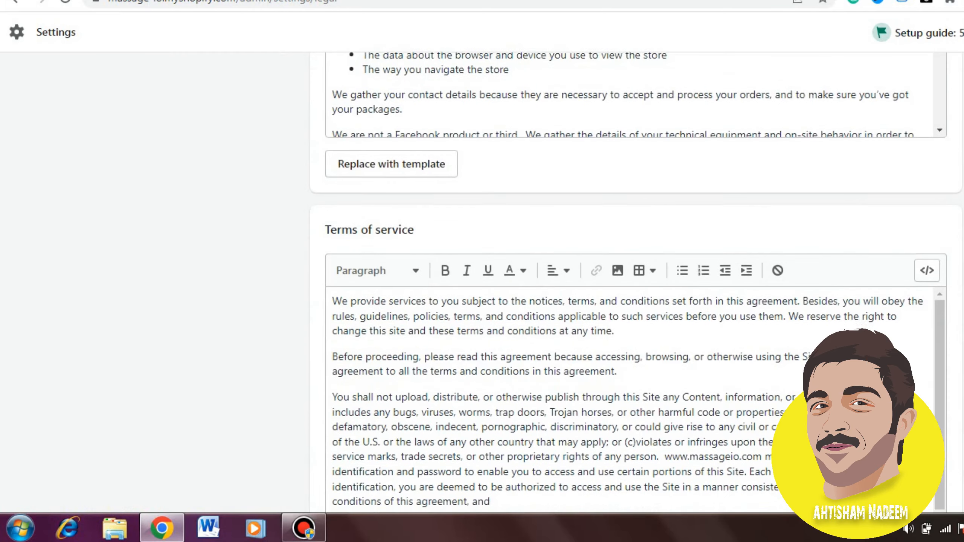
{"action": "scroll", "coordinate": [636, 282], "scroll_direction": "up", "scroll_amount": 20}
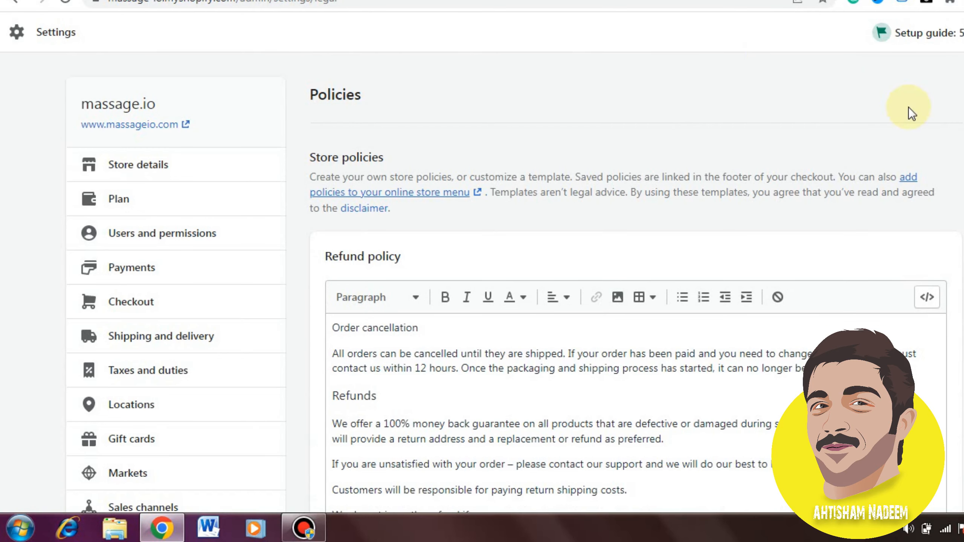
{"action": "triple_click", "coordinate": [717, 362]}
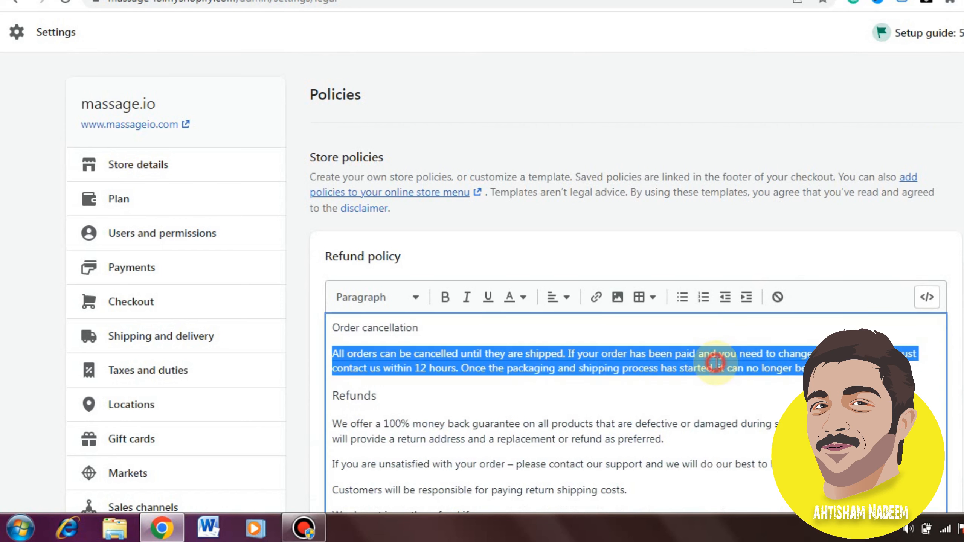
{"action": "left_click", "coordinate": [731, 464]}
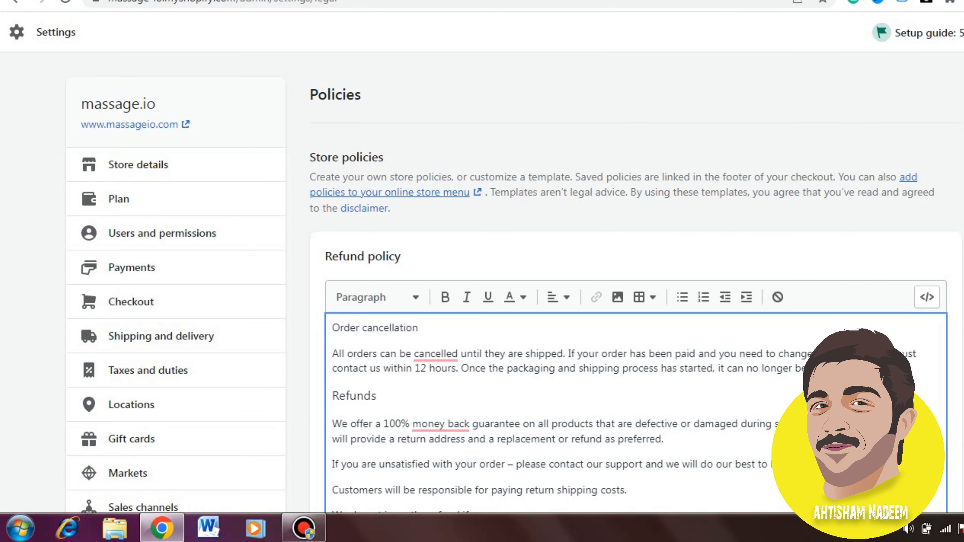
- Review the refund, privacy, terms of service and shipping policies in full, and return to the refund policy's cancellation and refund terms
{"action": "scroll", "coordinate": [514, 290], "scroll_direction": "down", "scroll_amount": 15}
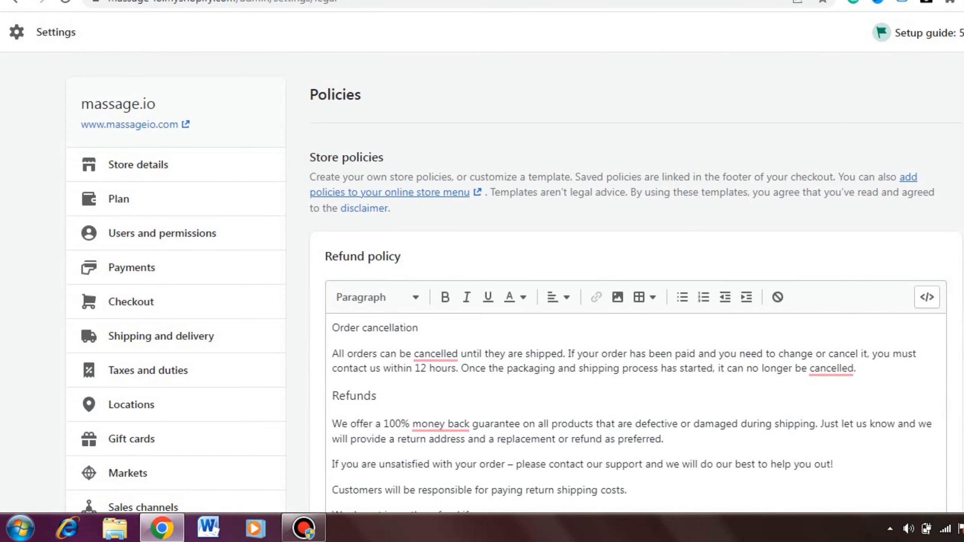
{"action": "scroll", "coordinate": [721, 171], "scroll_direction": "down", "scroll_amount": 5}
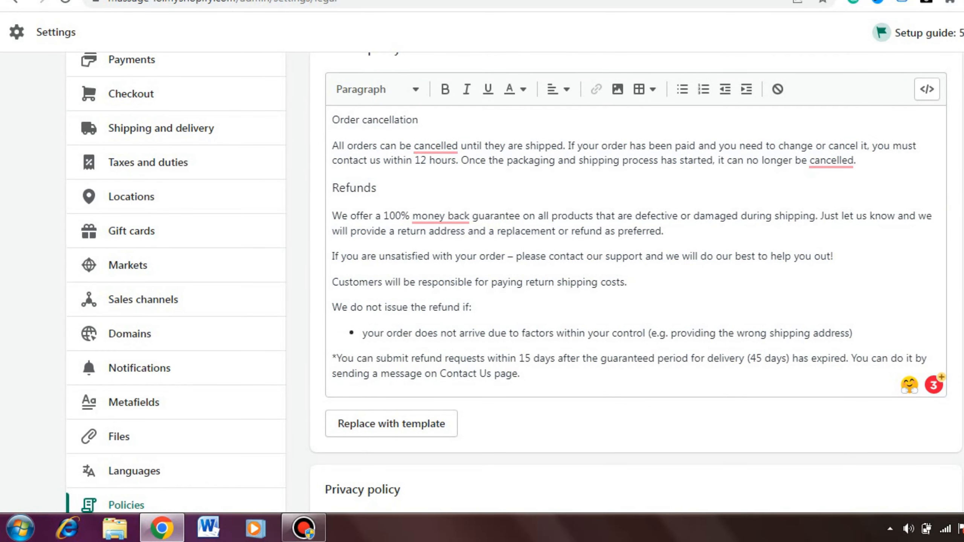
{"action": "scroll", "coordinate": [695, 286], "scroll_direction": "down", "scroll_amount": 8}
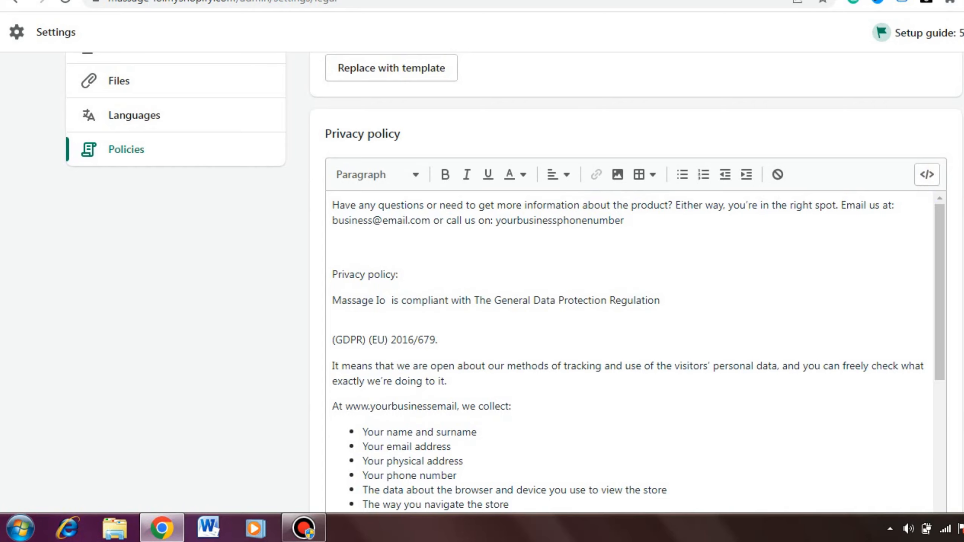
{"action": "scroll", "coordinate": [636, 285], "scroll_direction": "down", "scroll_amount": 5}
{"action": "scroll", "coordinate": [636, 284], "scroll_direction": "up", "scroll_amount": 2}
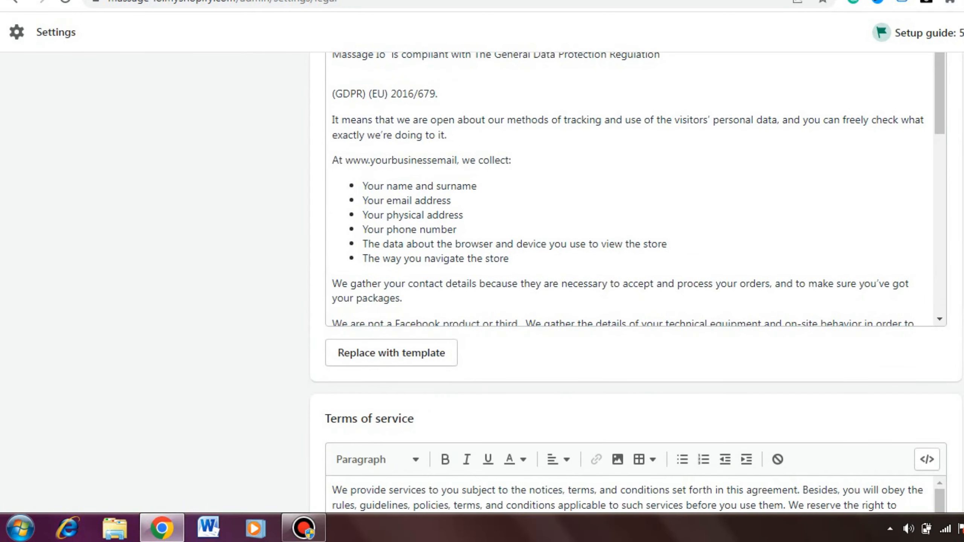
{"action": "scroll", "coordinate": [636, 285], "scroll_direction": "down", "scroll_amount": 15}
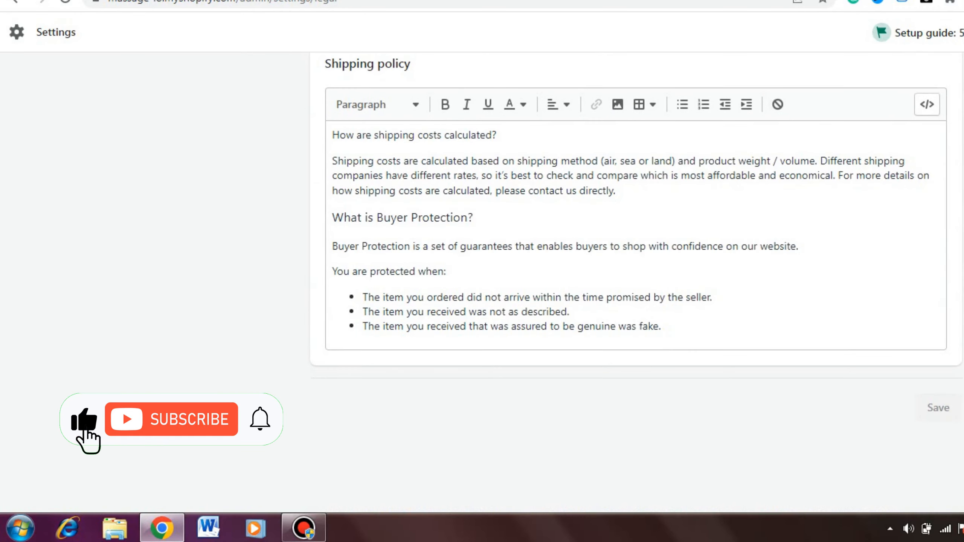
{"action": "scroll", "coordinate": [635, 285], "scroll_direction": "up", "scroll_amount": 4}
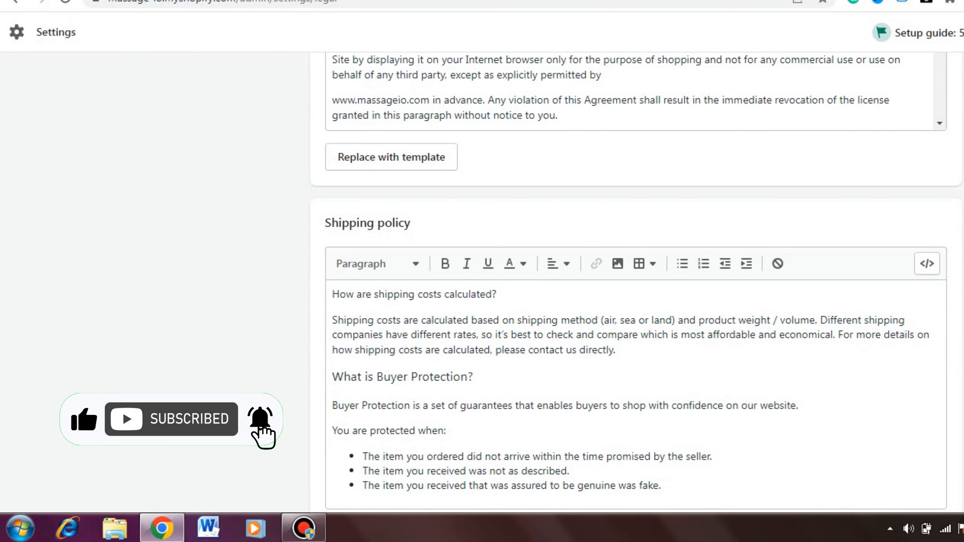
{"action": "scroll", "coordinate": [636, 285], "scroll_direction": "up", "scroll_amount": 20}
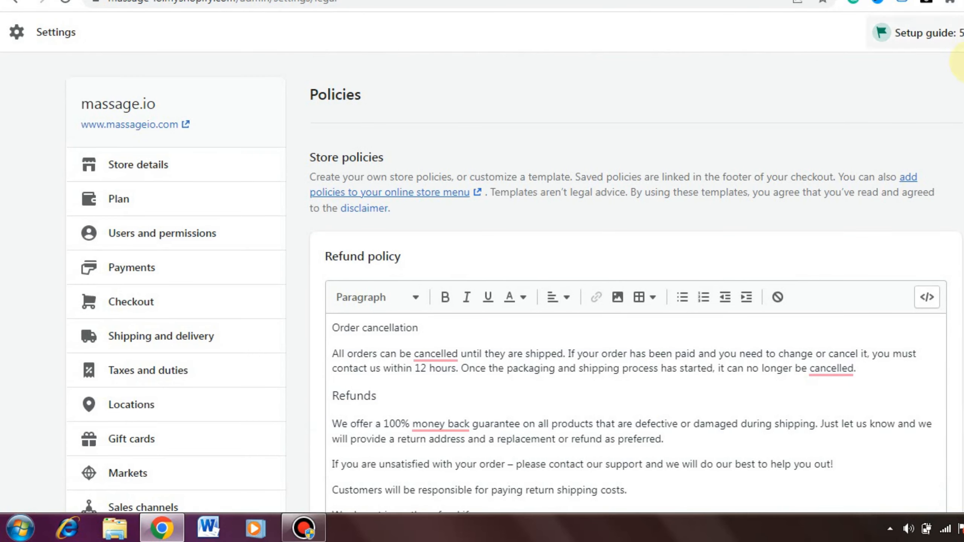
{"action": "scroll", "coordinate": [636, 284], "scroll_direction": "down", "scroll_amount": 9}
{"action": "scroll", "coordinate": [636, 285], "scroll_direction": "up", "scroll_amount": 6}
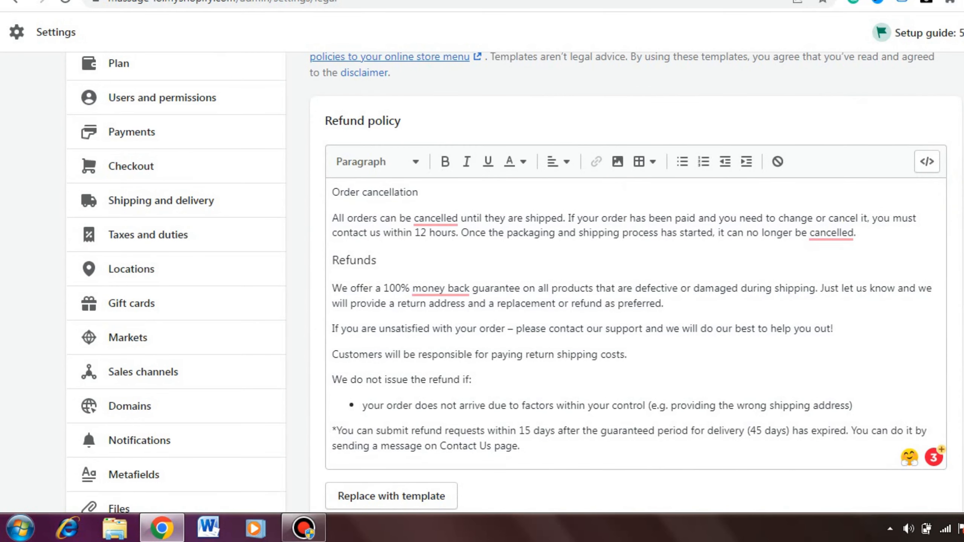
{"action": "scroll", "coordinate": [569, 93], "scroll_direction": "up", "scroll_amount": 4}
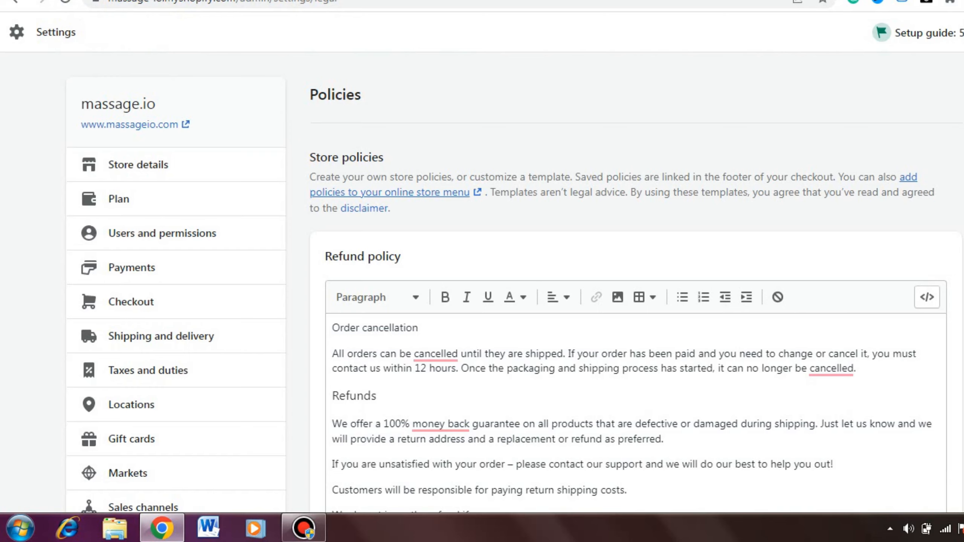
{"action": "left_click", "coordinate": [558, 2]}
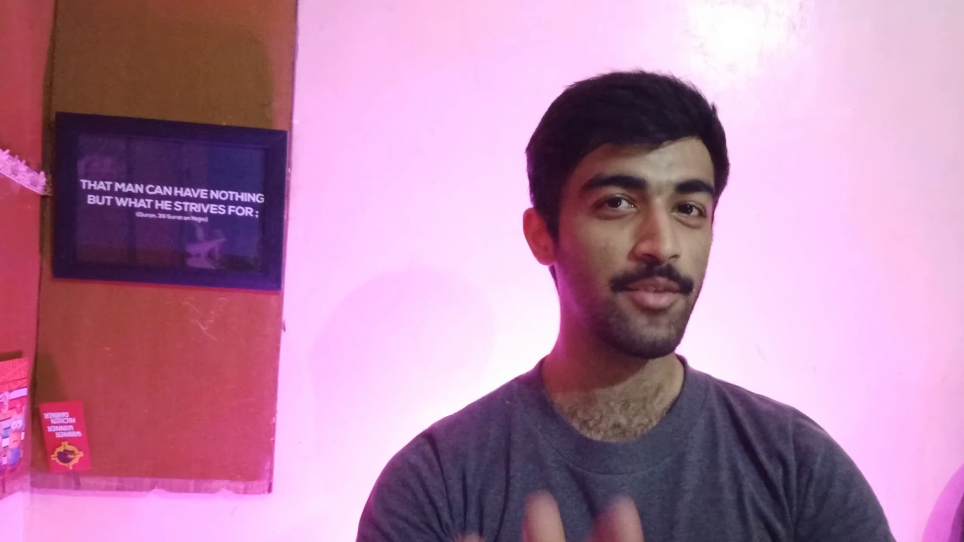